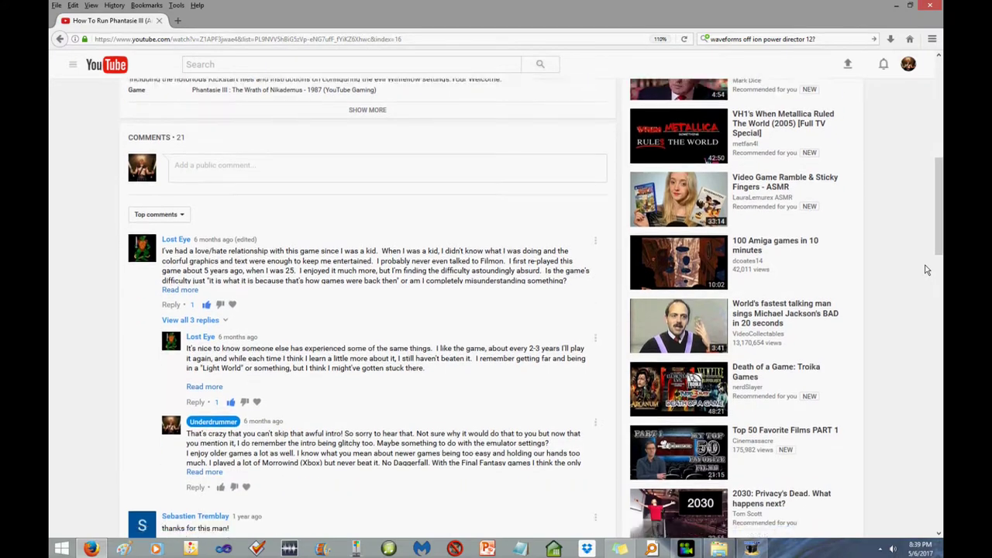
Read through the viewer comments under the Phantasie III how-to video.
{"action": "scroll", "coordinate": [927, 269], "scroll_direction": "down", "scroll_amount": 7}
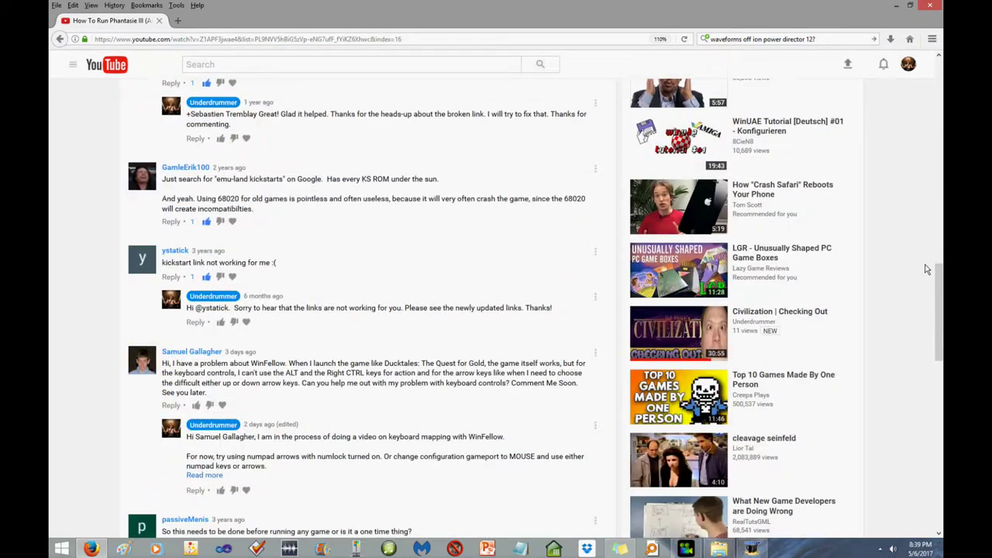
{"action": "scroll", "coordinate": [927, 269], "scroll_direction": "down", "scroll_amount": 5}
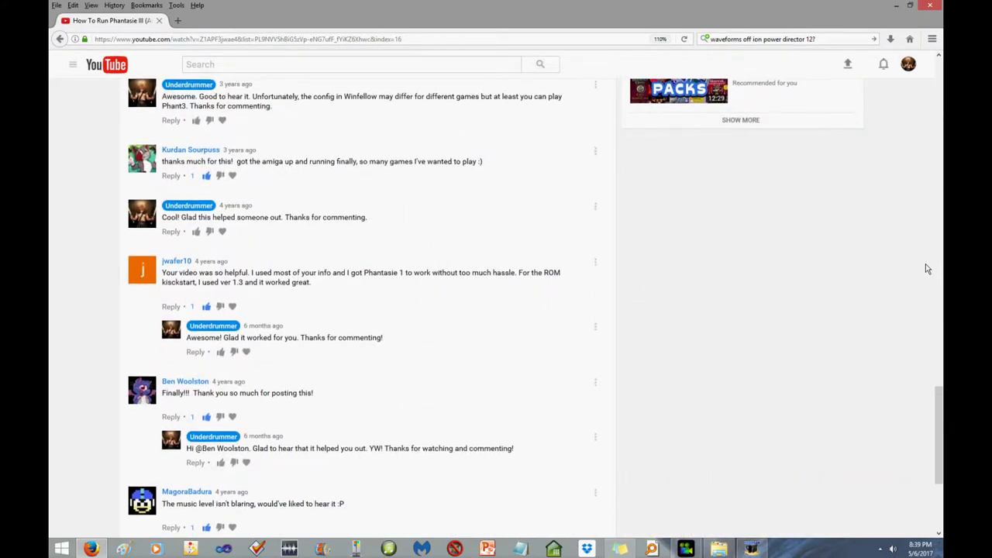
{"action": "scroll", "coordinate": [917, 270], "scroll_direction": "up", "scroll_amount": 5}
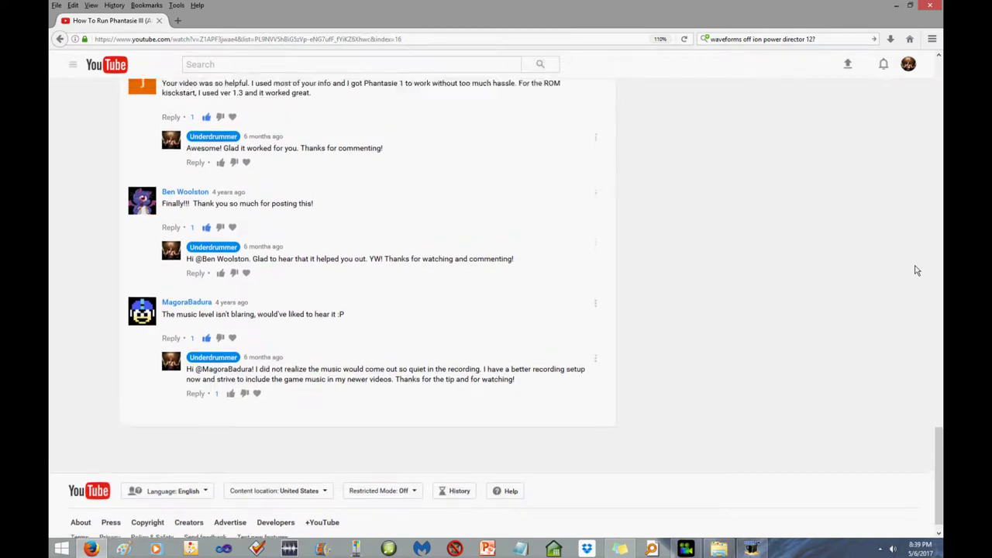
{"action": "scroll", "coordinate": [916, 270], "scroll_direction": "up", "scroll_amount": 10}
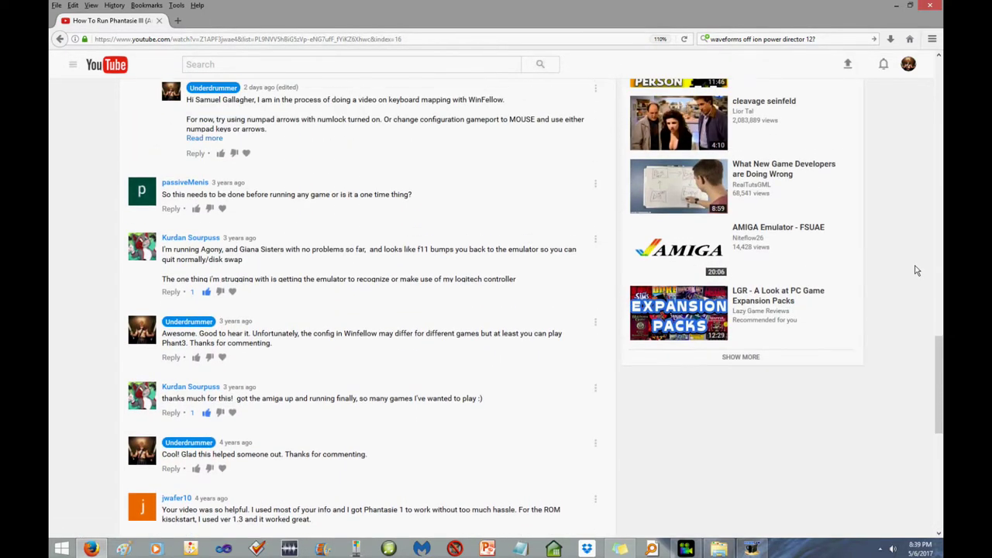
{"action": "scroll", "coordinate": [917, 269], "scroll_direction": "up", "scroll_amount": 10}
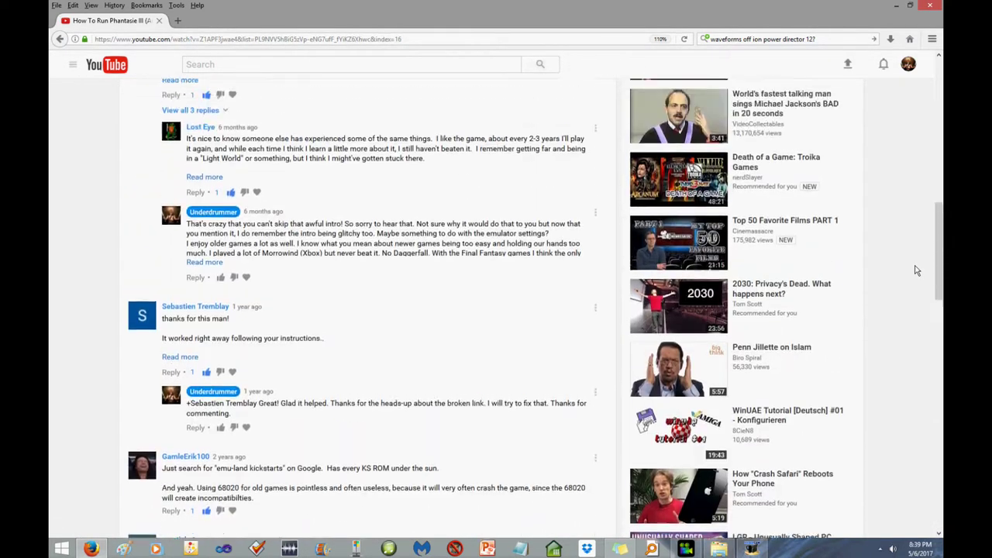
{"action": "scroll", "coordinate": [917, 270], "scroll_direction": "up", "scroll_amount": 1}
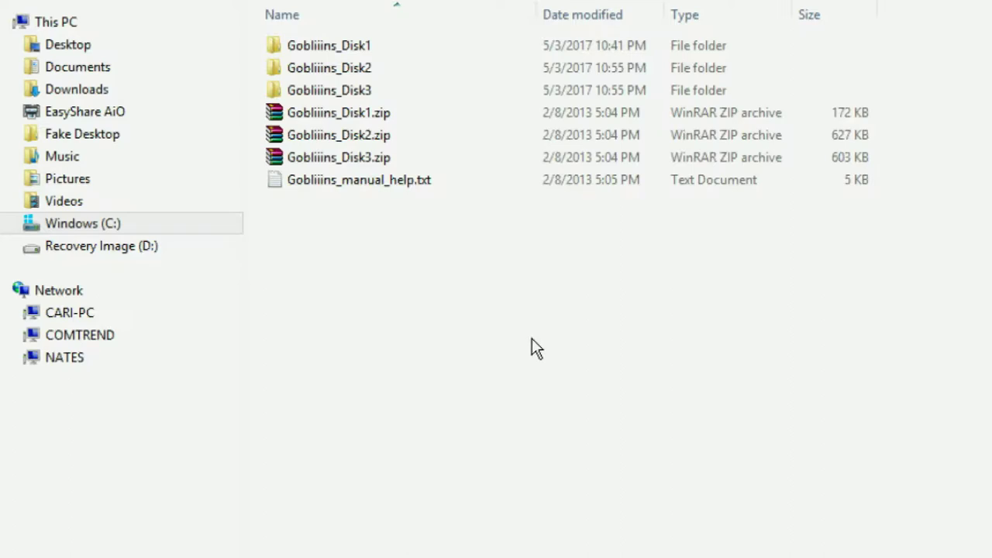
Look through the winfellow_alpha_v0.4.4_build_3-965 folder and its Amiga Kickstart Roms subfolder, and launch WinFellow.exe.
{"action": "left_click", "coordinate": [254, 130]}
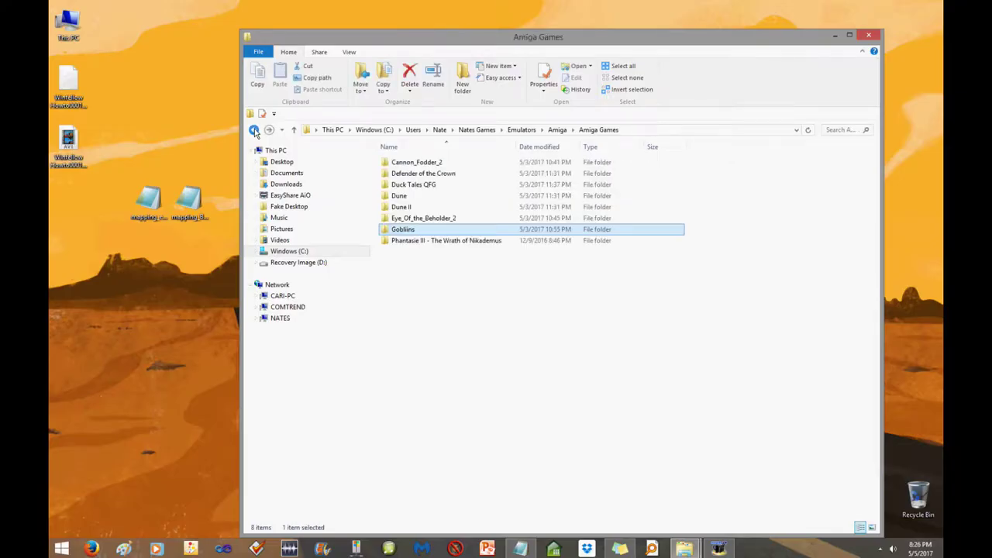
{"action": "left_click", "coordinate": [254, 131]}
{"action": "double_click", "coordinate": [419, 173]}
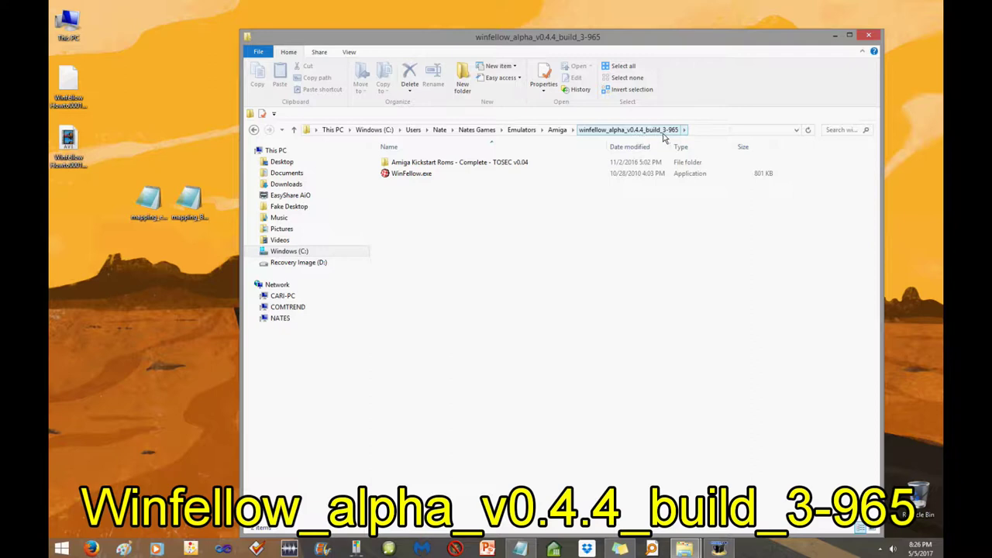
{"action": "double_click", "coordinate": [457, 163]}
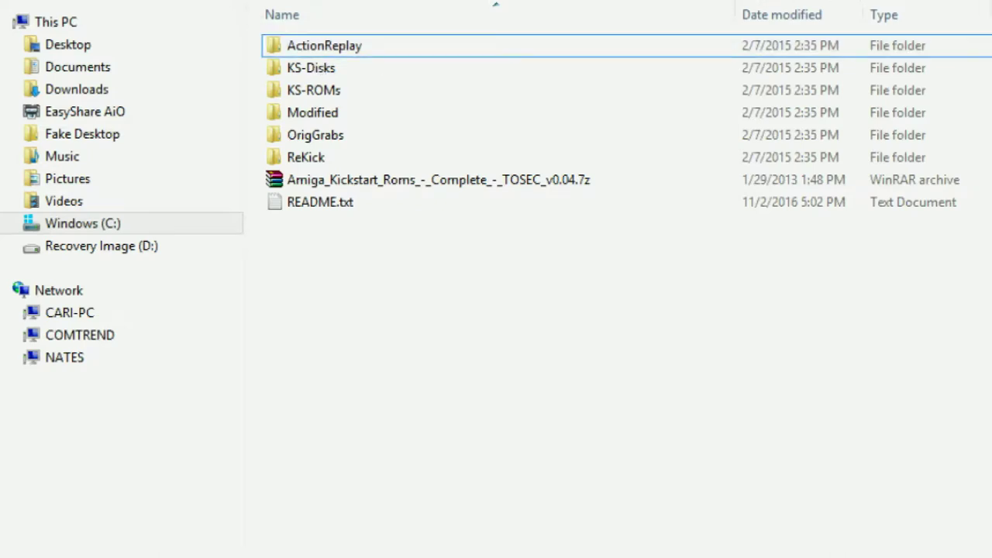
{"action": "key", "text": "alt+Up"}
{"action": "double_click", "coordinate": [333, 74]}
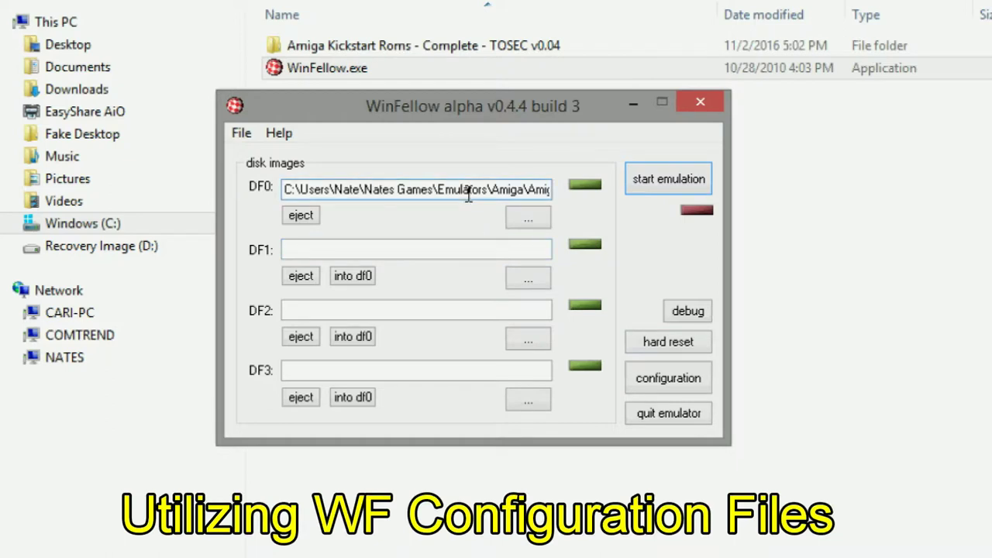
Read the full path of the disk image in DF0, through to its file name and back.
{"action": "key", "text": "Right"}
{"action": "key", "text": "Right"}
{"action": "key", "text": "Right"}
{"action": "key", "text": "Right"}
{"action": "key", "text": "Right"}
{"action": "key", "text": "Right"}
{"action": "key", "text": "Right"}
{"action": "key", "text": "Right"}
{"action": "key", "text": "Right"}
{"action": "key", "text": "Right"}
{"action": "key", "text": "Right"}
{"action": "key", "text": "Right"}
{"action": "key", "text": "Right"}
{"action": "key", "text": "Right"}
{"action": "key", "text": "Right"}
{"action": "key", "text": "Right"}
{"action": "key", "text": "Right"}
{"action": "key", "text": "Right"}
{"action": "key", "text": "Right"}
{"action": "key", "text": "Right"}
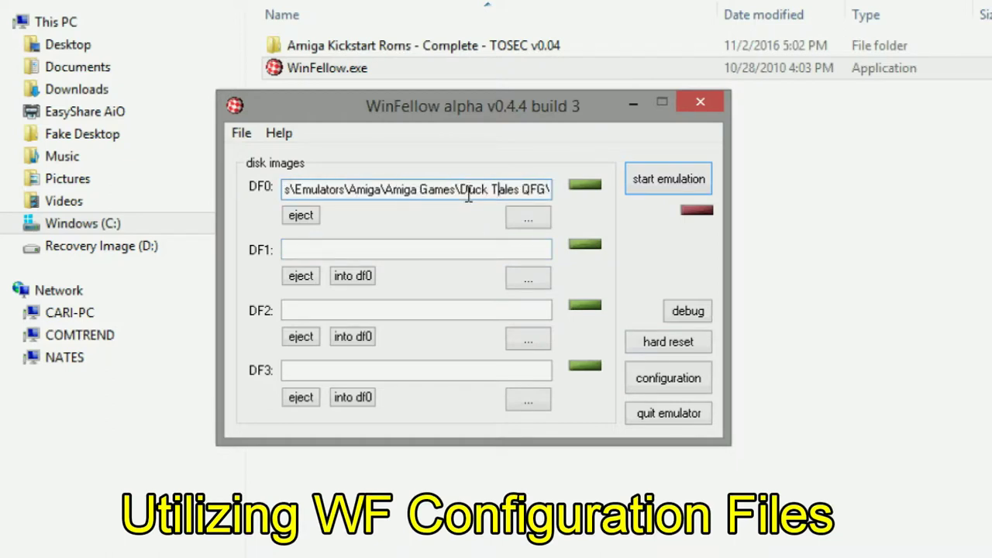
{"action": "key", "text": "Right"}
{"action": "key", "text": "Right"}
{"action": "key", "text": "Right"}
{"action": "key", "text": "Right"}
{"action": "key", "text": "Right"}
{"action": "key", "text": "Right"}
{"action": "key", "text": "Right"}
{"action": "key", "text": "Right"}
{"action": "key", "text": "Right"}
{"action": "key", "text": "Right"}
{"action": "key", "text": "Right"}
{"action": "key", "text": "Right"}
{"action": "key", "text": "Right"}
{"action": "key", "text": "Right"}
{"action": "key", "text": "Right"}
{"action": "key", "text": "Right"}
{"action": "key", "text": "Right"}
{"action": "key", "text": "Right"}
{"action": "key", "text": "Right"}
{"action": "key", "text": "Right"}
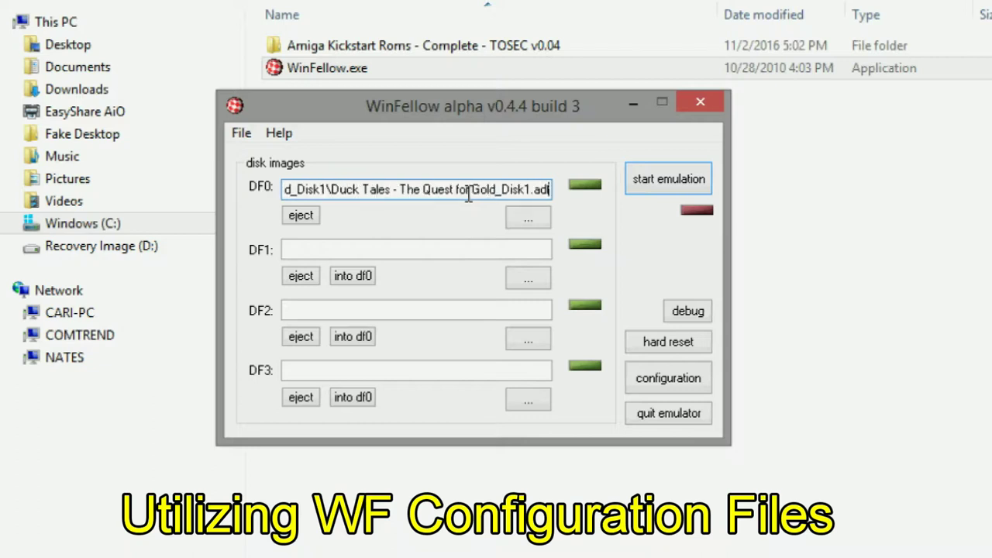
{"action": "key", "text": "Left"}
{"action": "key", "text": "Left"}
{"action": "key", "text": "Left"}
{"action": "key", "text": "Left"}
{"action": "key", "text": "Left"}
{"action": "key", "text": "Left"}
{"action": "key", "text": "Left"}
{"action": "key", "text": "Left"}
{"action": "key", "text": "Left"}
{"action": "key", "text": "Left"}
{"action": "key", "text": "Left"}
{"action": "key", "text": "Left"}
{"action": "key", "text": "Left"}
{"action": "key", "text": "Left"}
{"action": "key", "text": "Left"}
{"action": "key", "text": "Left"}
{"action": "key", "text": "Left"}
{"action": "key", "text": "Left"}
{"action": "key", "text": "Left"}
{"action": "key", "text": "Left"}
{"action": "key", "text": "Left"}
{"action": "key", "text": "Left"}
{"action": "key", "text": "Left"}
{"action": "key", "text": "Left"}
{"action": "key", "text": "Left"}
{"action": "key", "text": "Left"}
{"action": "key", "text": "Left"}
{"action": "key", "text": "Left"}
{"action": "key", "text": "Left"}
{"action": "key", "text": "Left"}
{"action": "key", "text": "Left"}
{"action": "key", "text": "Left"}
{"action": "key", "text": "Left"}
{"action": "key", "text": "Left"}
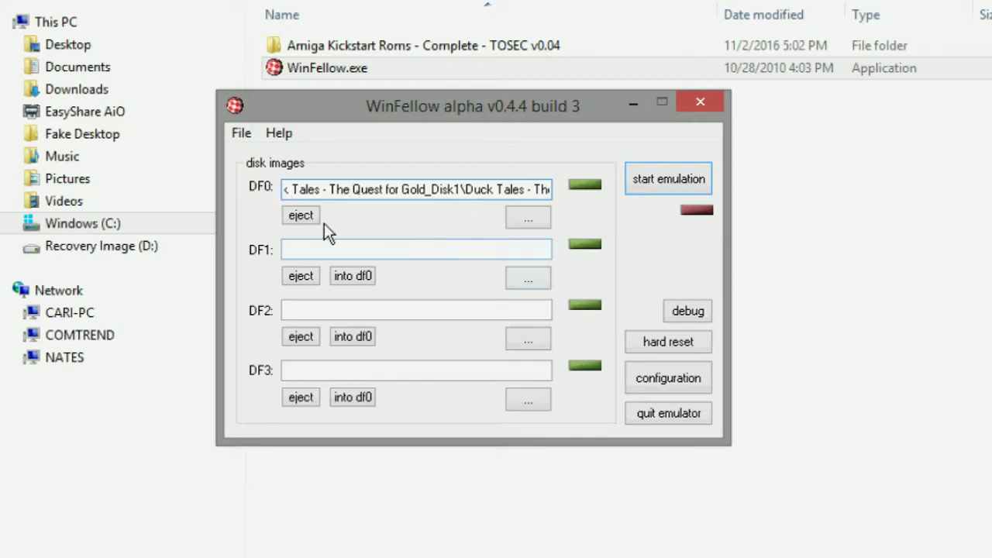
{"action": "key", "text": "Right"}
{"action": "key", "text": "Right"}
{"action": "key", "text": "Right"}
{"action": "key", "text": "Right"}
{"action": "key", "text": "Right"}
Review the display and gameport settings in the WinFellow configuration and close it.
{"action": "left_click", "coordinate": [683, 386]}
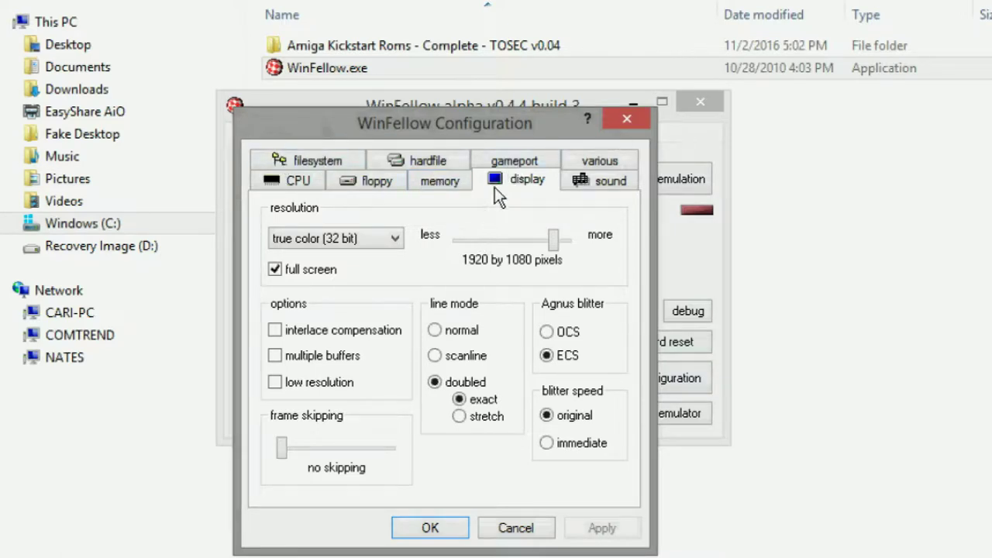
{"action": "left_click", "coordinate": [510, 159]}
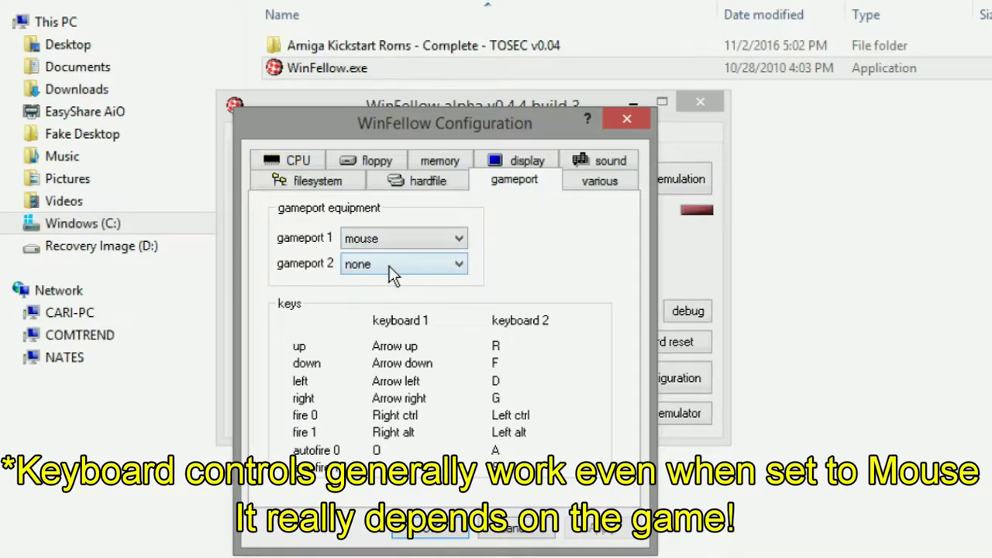
{"action": "left_click", "coordinate": [430, 533]}
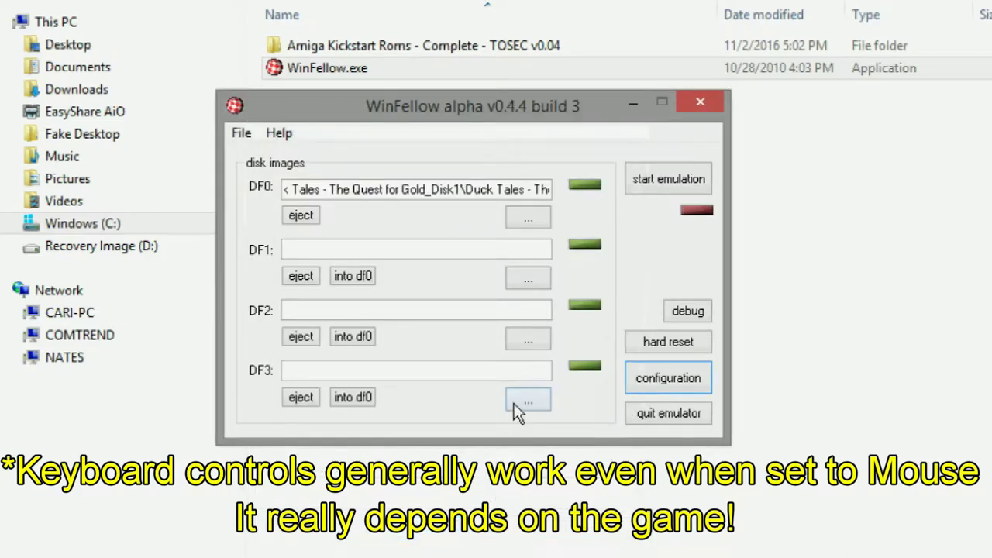
Examine where a configuration can be saved, browsing Amiga Games and the Duck Tales QFG folder, and close the save dialog.
{"action": "left_click", "coordinate": [241, 135]}
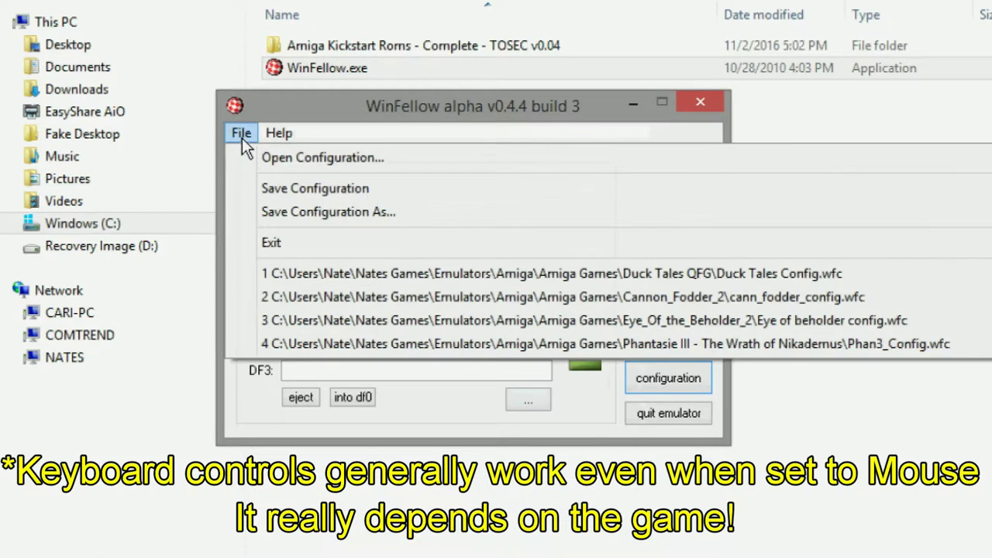
{"action": "left_click", "coordinate": [288, 209]}
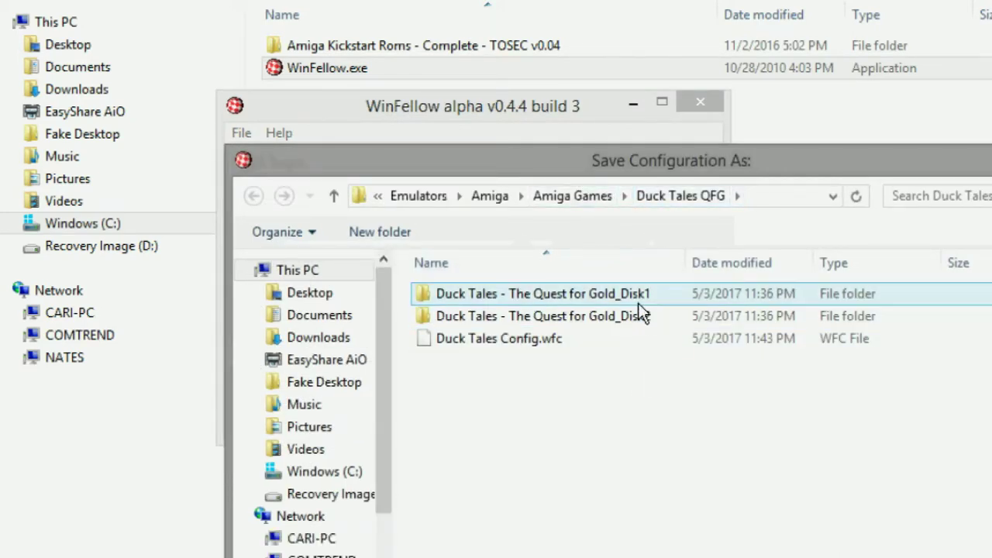
{"action": "left_click", "coordinate": [561, 196]}
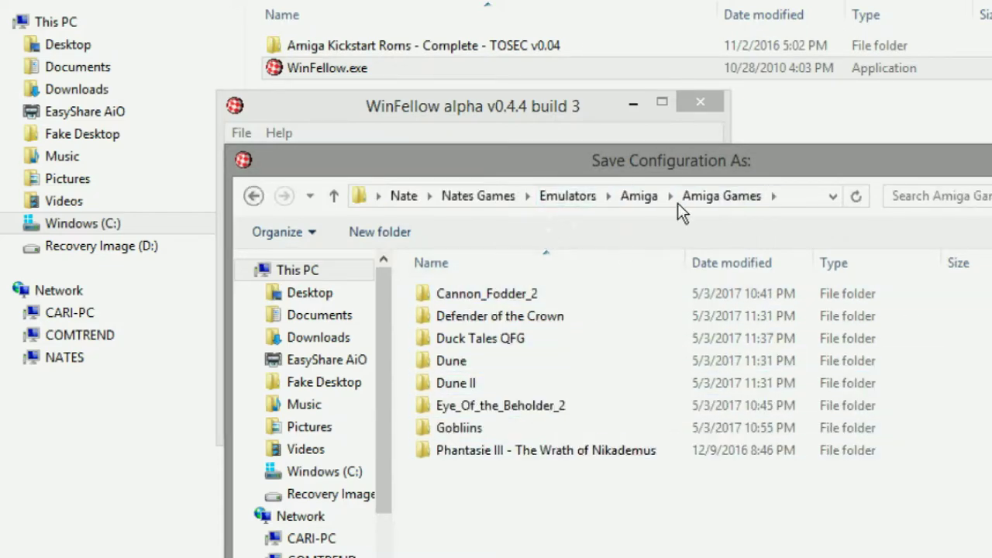
{"action": "left_click_drag", "start_coordinate": [476, 160], "coordinate": [462, 233]}
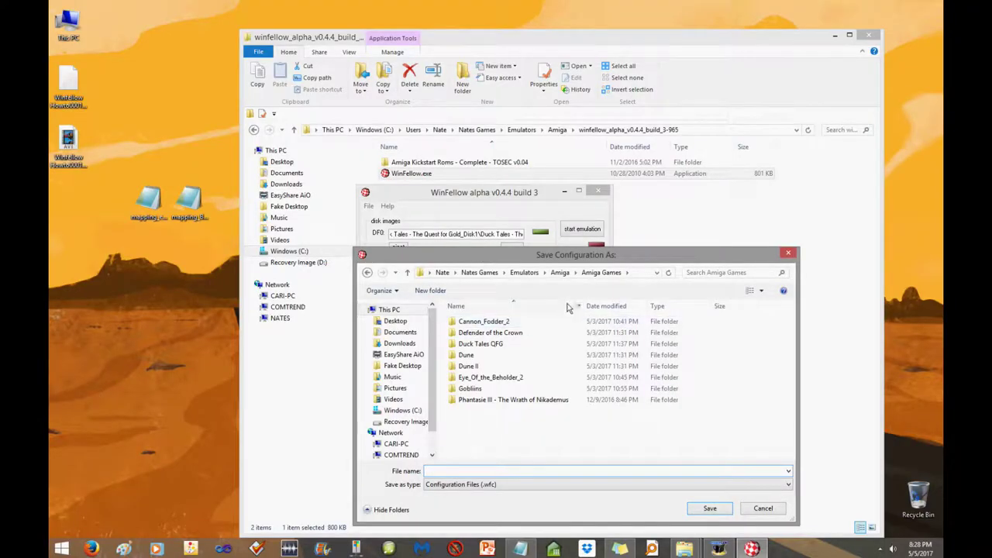
{"action": "double_click", "coordinate": [490, 344]}
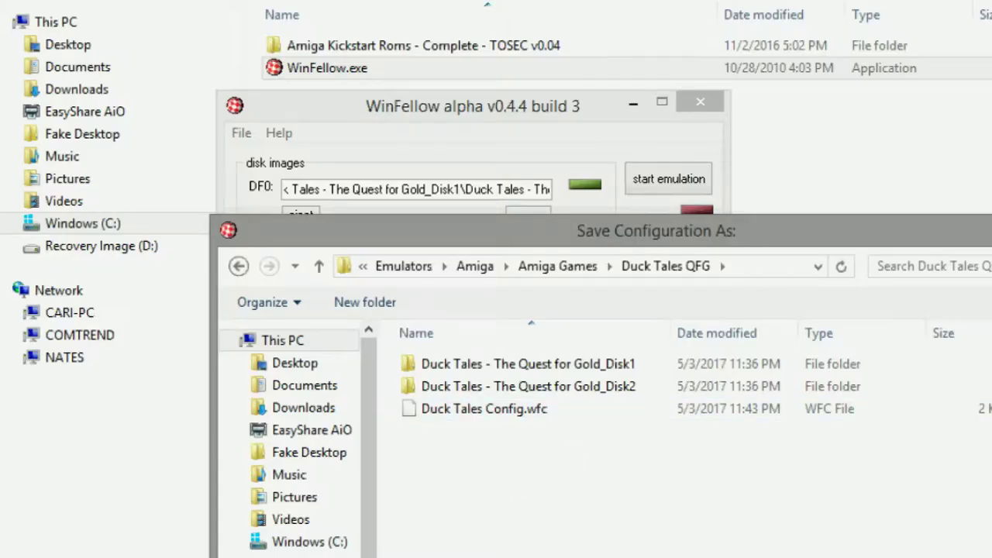
{"action": "key", "text": "Return"}
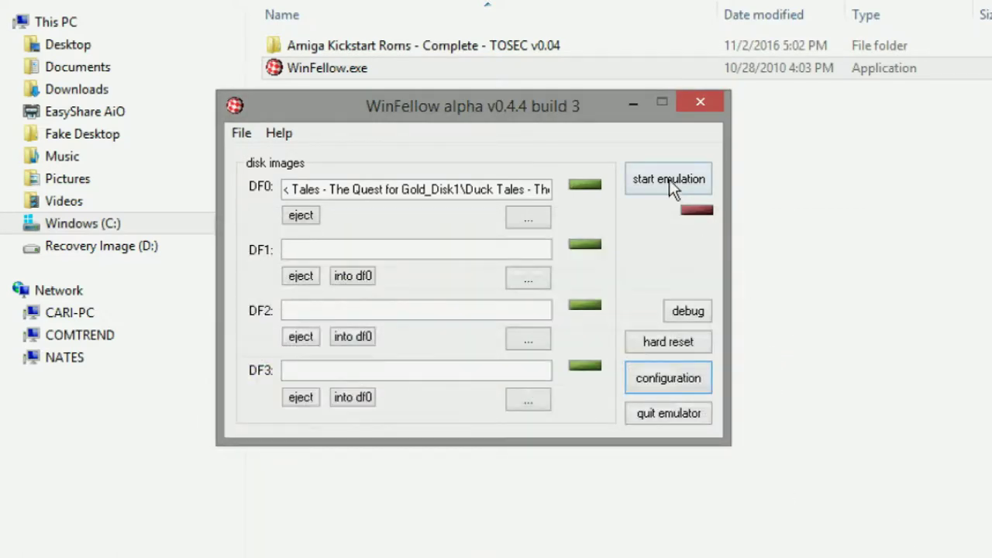
Eject the disk image in DF0 and load Gobliiins_Disk1.adf from the Gobliins folder instead.
{"action": "left_click", "coordinate": [302, 217]}
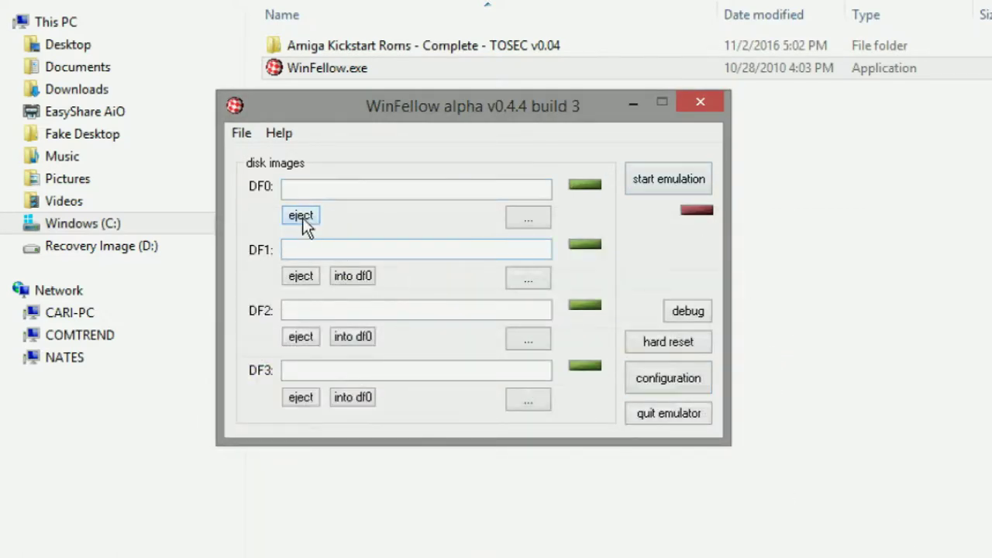
{"action": "left_click", "coordinate": [520, 225]}
{"action": "left_click", "coordinate": [430, 266]}
{"action": "left_click", "coordinate": [546, 267]}
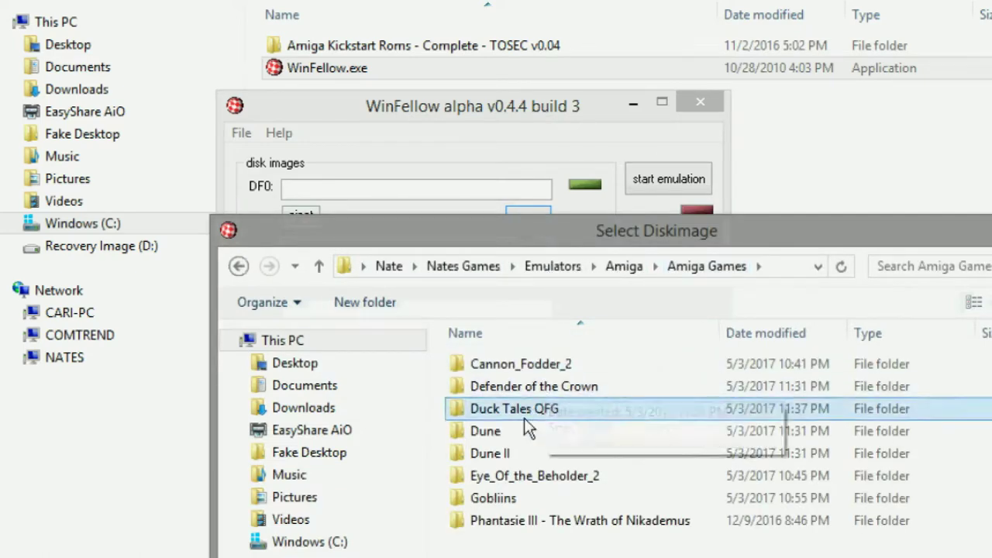
{"action": "double_click", "coordinate": [499, 496]}
{"action": "double_click", "coordinate": [538, 366]}
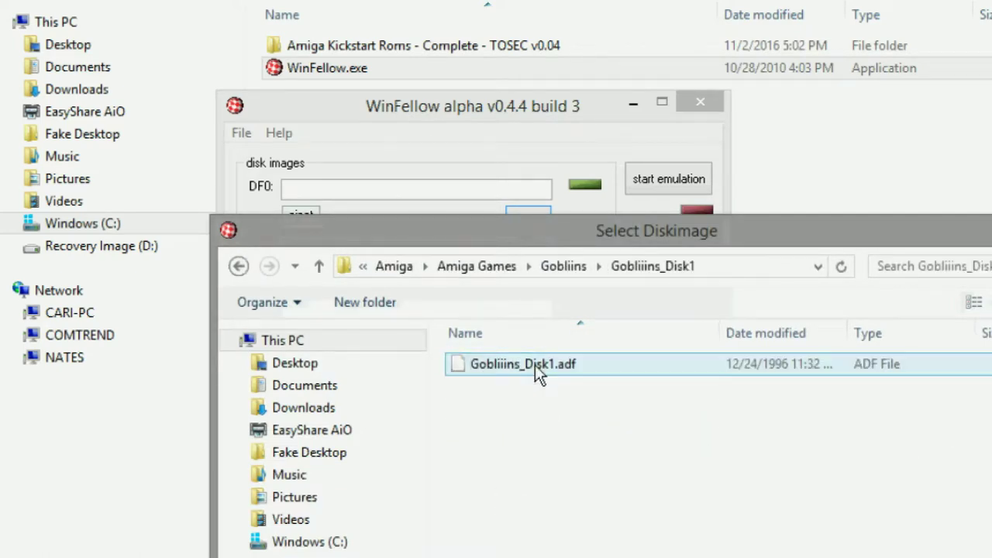
{"action": "double_click", "coordinate": [536, 365]}
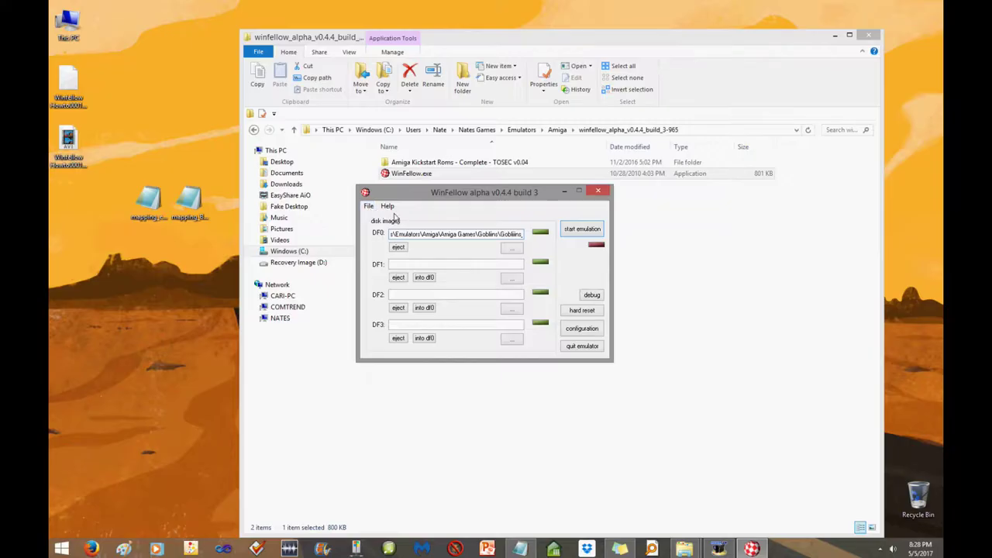
Quit and relaunch WinFellow, and check which disk image path DF0 holds after the restart.
{"action": "left_click", "coordinate": [602, 190]}
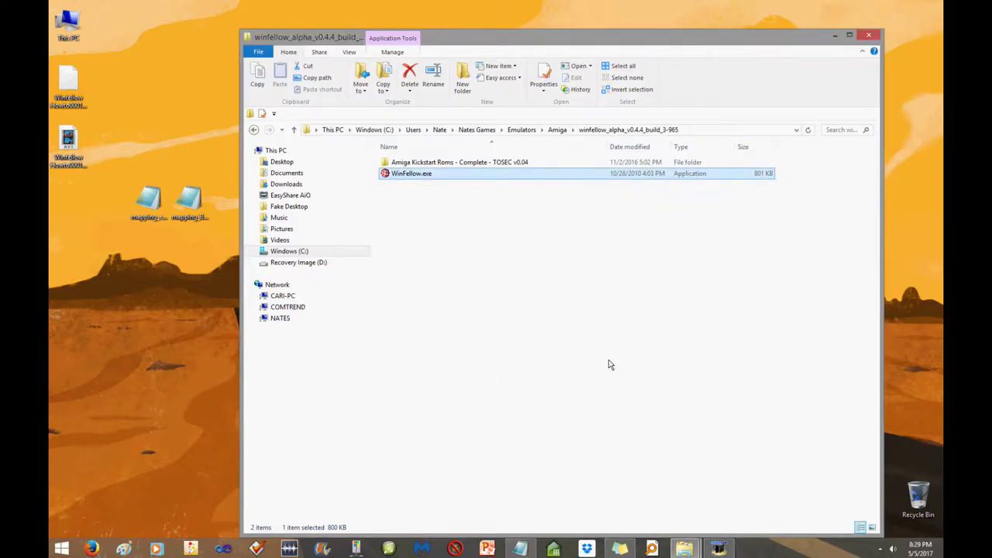
{"action": "double_click", "coordinate": [411, 173]}
{"action": "left_click", "coordinate": [469, 190]}
{"action": "key", "text": "Right"}
{"action": "key", "text": "Right"}
{"action": "key", "text": "Right"}
{"action": "key", "text": "Right"}
{"action": "key", "text": "Right"}
{"action": "key", "text": "Right"}
{"action": "key", "text": "Right"}
{"action": "key", "text": "Right"}
{"action": "key", "text": "Right"}
{"action": "key", "text": "Right"}
{"action": "key", "text": "Right"}
{"action": "key", "text": "Right"}
{"action": "key", "text": "Right"}
{"action": "key", "text": "Right"}
{"action": "key", "text": "Right"}
{"action": "key", "text": "Right"}
{"action": "key", "text": "Right"}
{"action": "key", "text": "Right"}
{"action": "key", "text": "Right"}
{"action": "key", "text": "Right"}
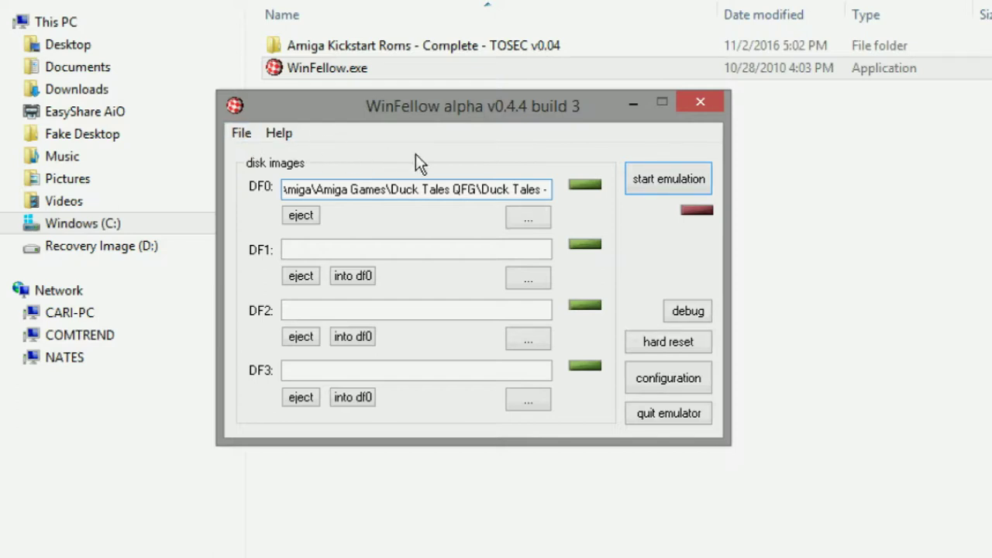
Browse from the Open Configuration dialog to the Gobliins folder in Amiga Games to look for a configuration file.
{"action": "left_click", "coordinate": [239, 133]}
{"action": "left_click", "coordinate": [276, 155]}
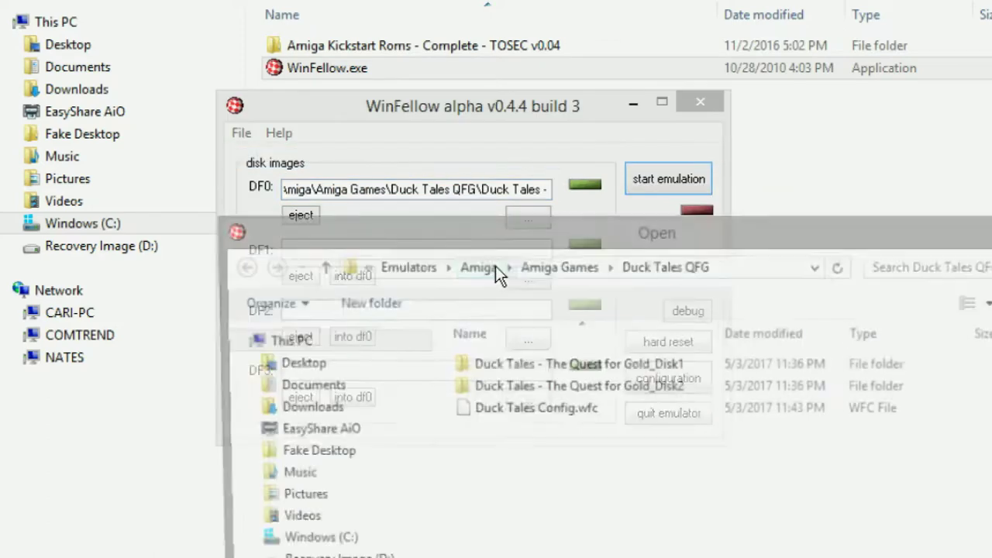
{"action": "left_click", "coordinate": [586, 264]}
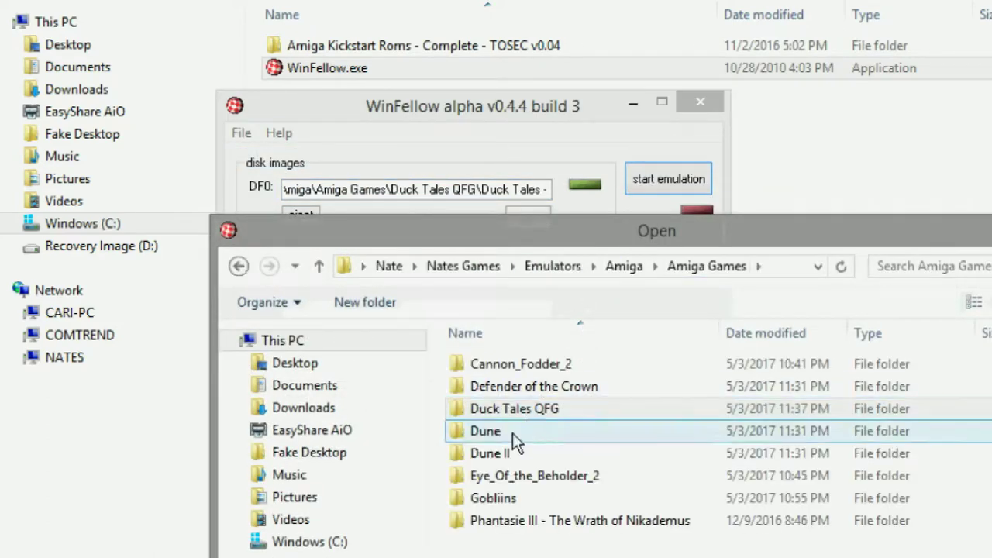
{"action": "double_click", "coordinate": [498, 501]}
Load Gobliiins_Disk1.adf from the Gobliiins_Disk1 folder into DF0.
{"action": "left_click", "coordinate": [532, 369]}
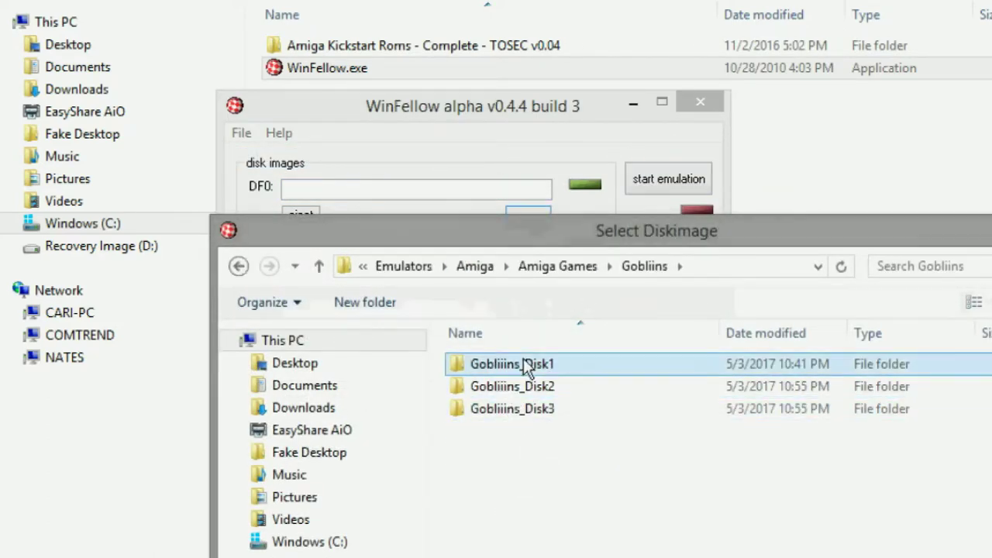
{"action": "double_click", "coordinate": [523, 364]}
{"action": "left_click", "coordinate": [538, 364]}
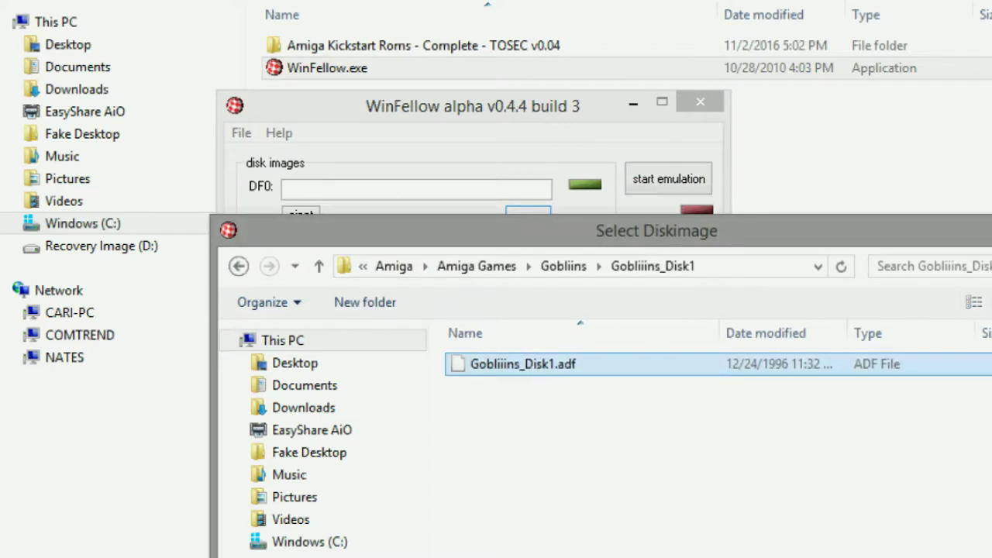
{"action": "key", "text": "Return"}
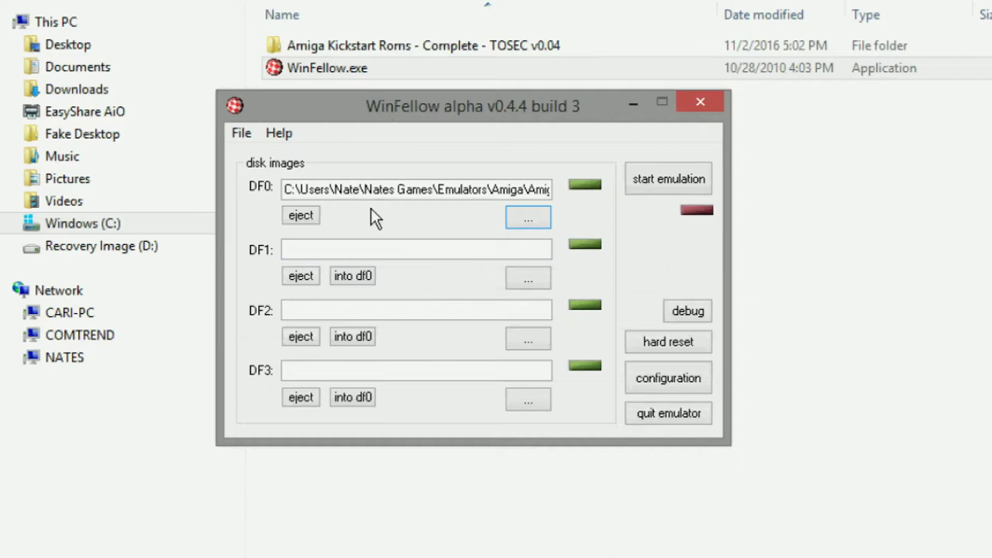
{"action": "left_click", "coordinate": [469, 187]}
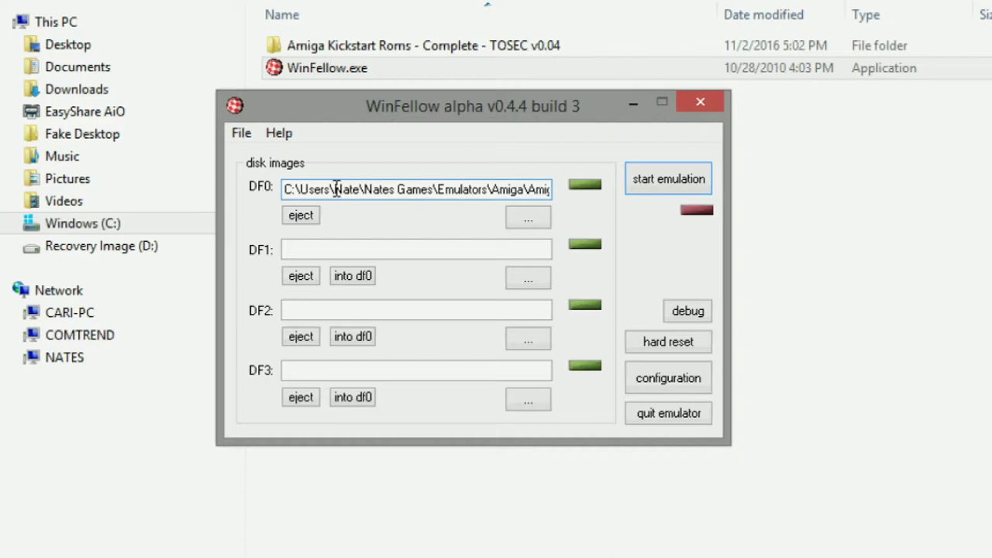
Examine the end of the disk image path in the DF0 field to see which folder and file it points to.
{"action": "key", "text": "Right"}
{"action": "key", "text": "Right"}
{"action": "key", "text": "Right"}
{"action": "key", "text": "Right"}
{"action": "key", "text": "Right"}
{"action": "key", "text": "Right"}
{"action": "key", "text": "Right"}
{"action": "key", "text": "Right"}
{"action": "key", "text": "Right"}
{"action": "key", "text": "Right"}
{"action": "key", "text": "Right"}
{"action": "key", "text": "Right"}
{"action": "key", "text": "Right"}
{"action": "key", "text": "Right"}
{"action": "key", "text": "Right"}
{"action": "key", "text": "Right"}
{"action": "key", "text": "Right"}
{"action": "key", "text": "Right"}
{"action": "key", "text": "Right"}
{"action": "key", "text": "Right"}
{"action": "key", "text": "Right"}
{"action": "key", "text": "Right"}
{"action": "key", "text": "Right"}
{"action": "key", "text": "Right"}
{"action": "key", "text": "Right"}
{"action": "key", "text": "Right"}
{"action": "key", "text": "Right"}
{"action": "key", "text": "Right"}
{"action": "key", "text": "Right"}
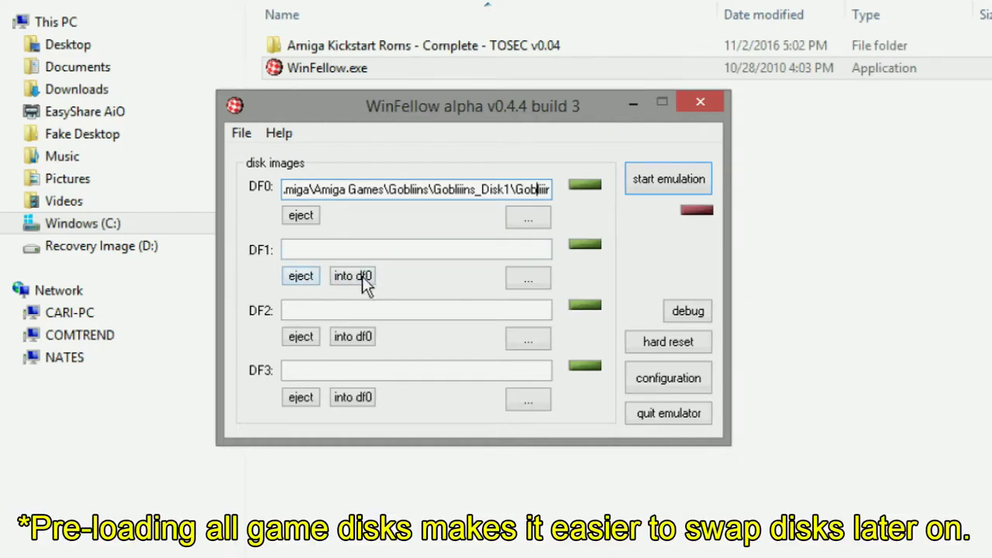
Load Gobliiins_Disk2.adf from the Gobliiins_Disk2 folder into DF1.
{"action": "left_click", "coordinate": [534, 279]}
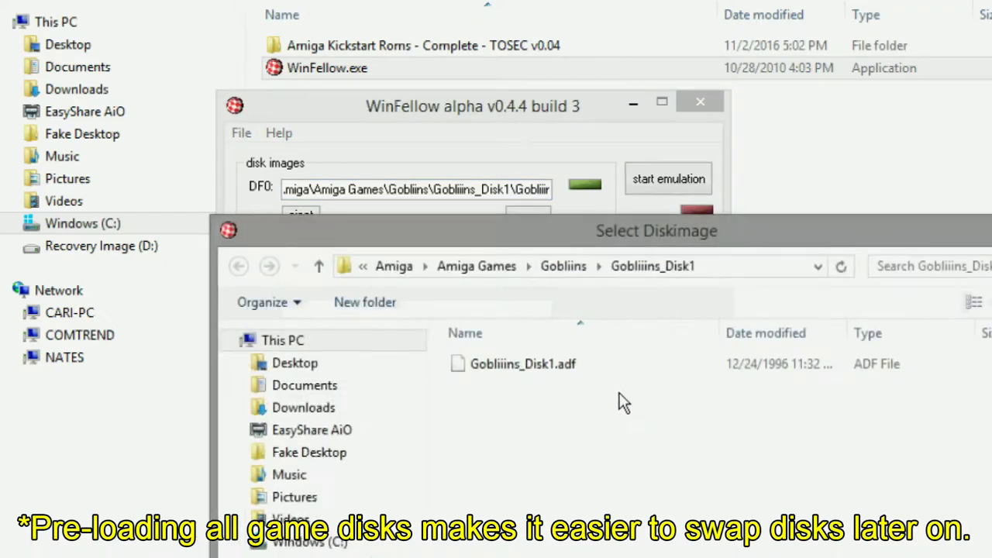
{"action": "left_click", "coordinate": [572, 265]}
{"action": "left_click", "coordinate": [519, 390]}
{"action": "double_click", "coordinate": [520, 390]}
{"action": "left_click", "coordinate": [549, 364]}
{"action": "key", "text": "Return"}
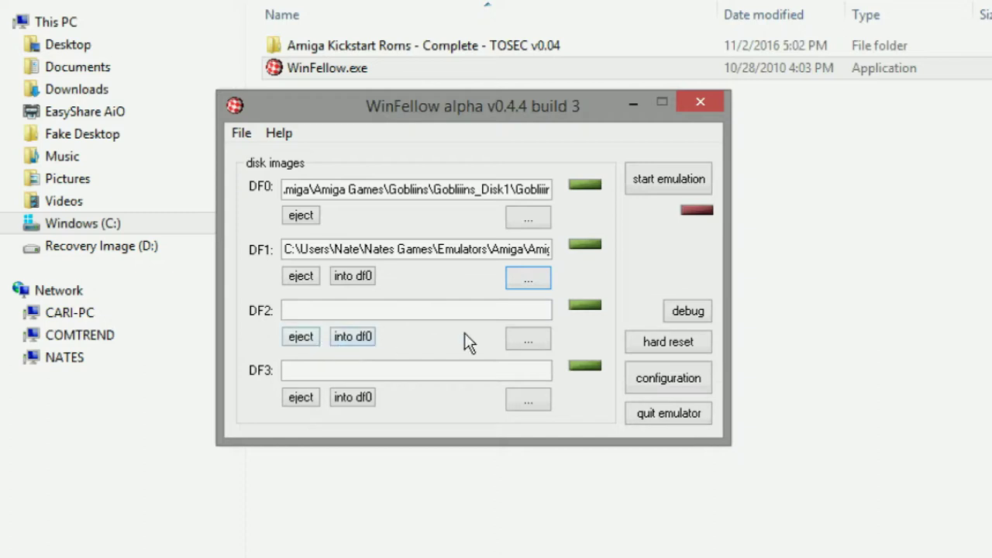
Load Gobliiins_Disk3.adf from the Gobliiins_Disk3 folder into DF2.
{"action": "left_click", "coordinate": [545, 338]}
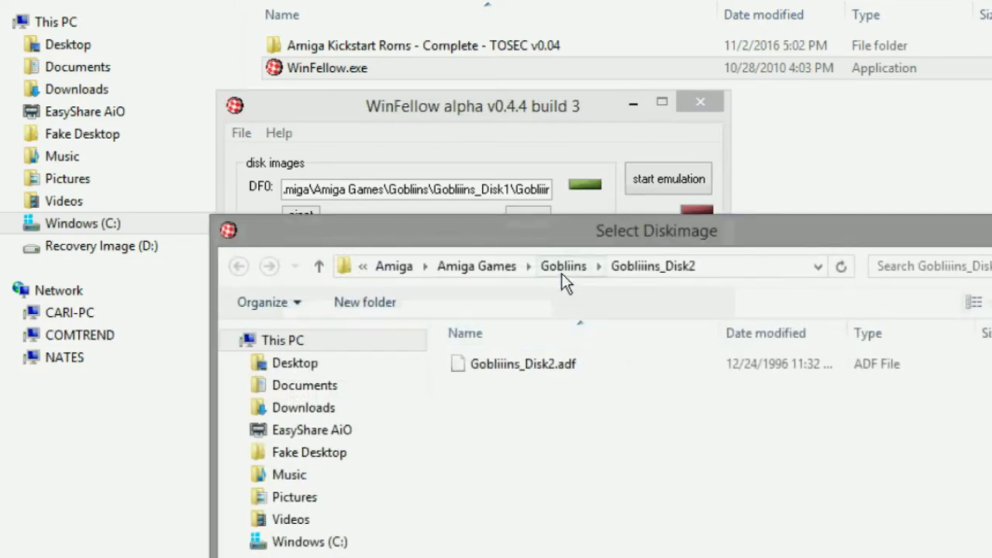
{"action": "left_click", "coordinate": [563, 270]}
{"action": "double_click", "coordinate": [479, 350]}
{"action": "left_click", "coordinate": [540, 366]}
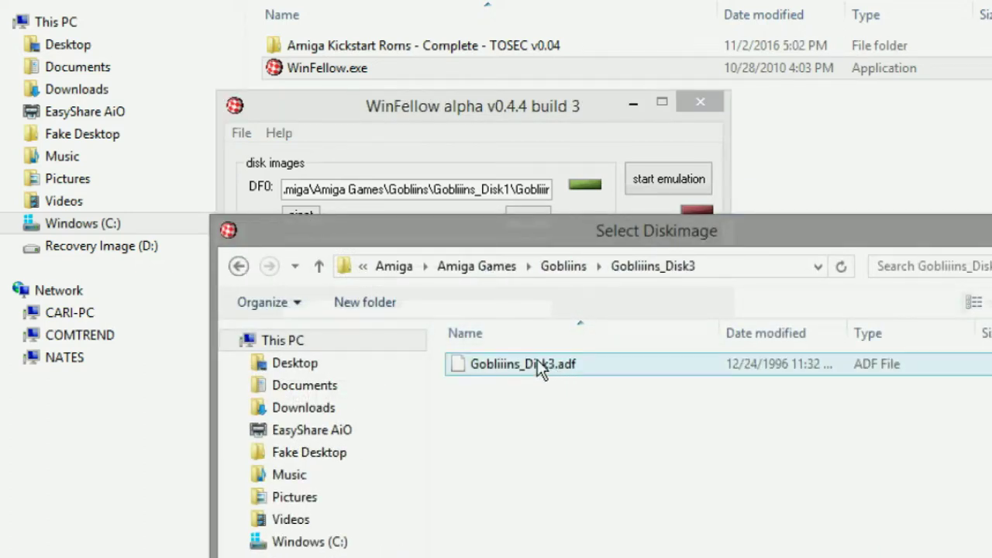
{"action": "double_click", "coordinate": [539, 365]}
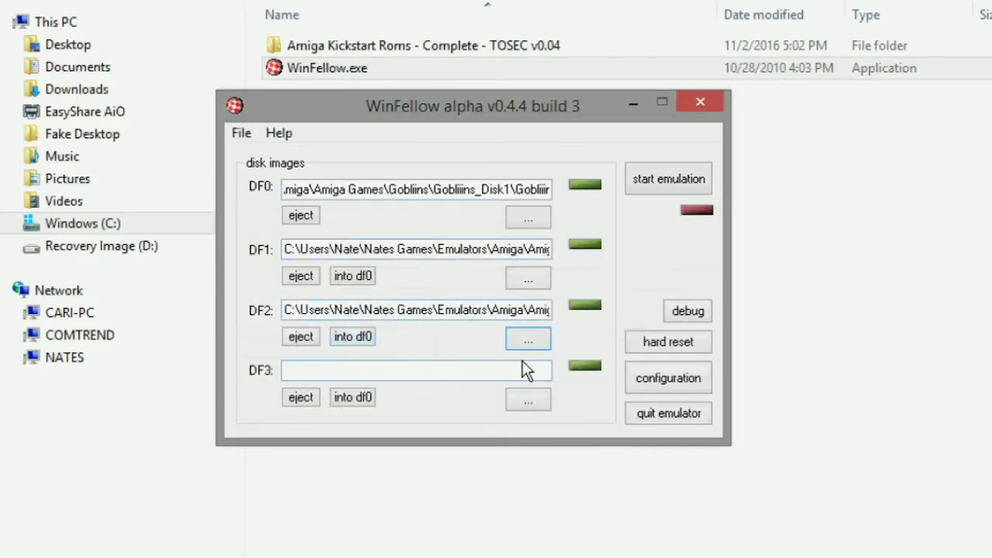
Review the gameport equipment and keyboard assignments in the WinFellow configuration, and accept the settings.
{"action": "left_click", "coordinate": [656, 384]}
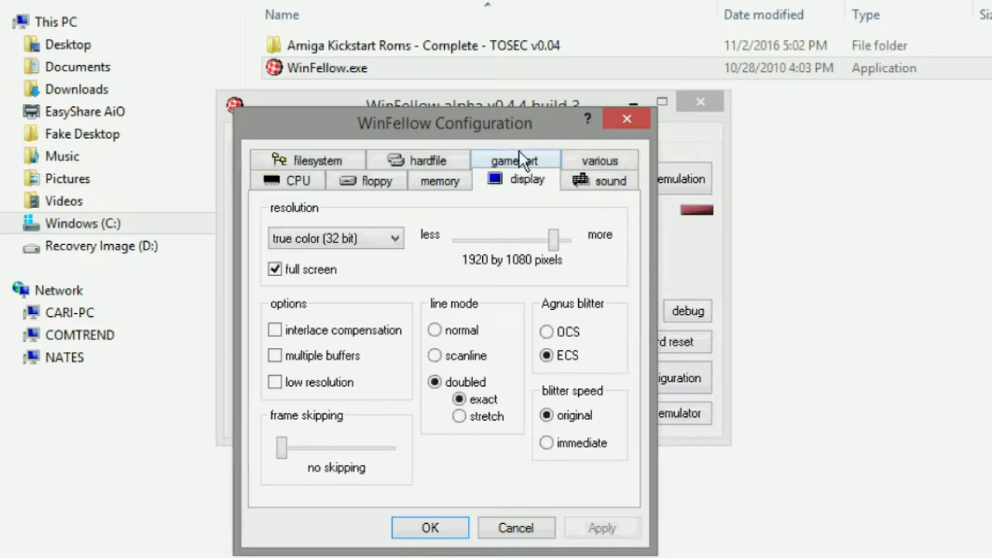
{"action": "left_click", "coordinate": [519, 159]}
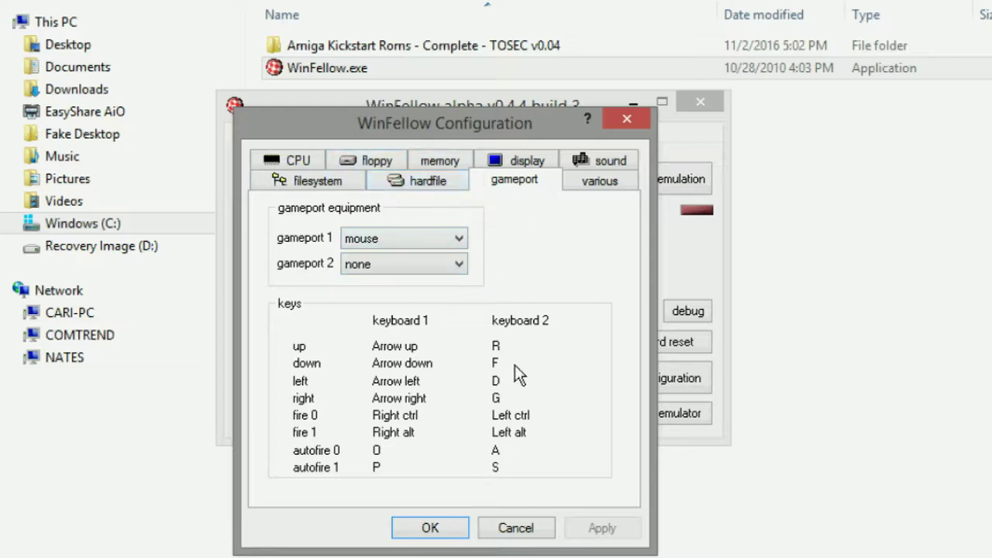
{"action": "left_click", "coordinate": [429, 527]}
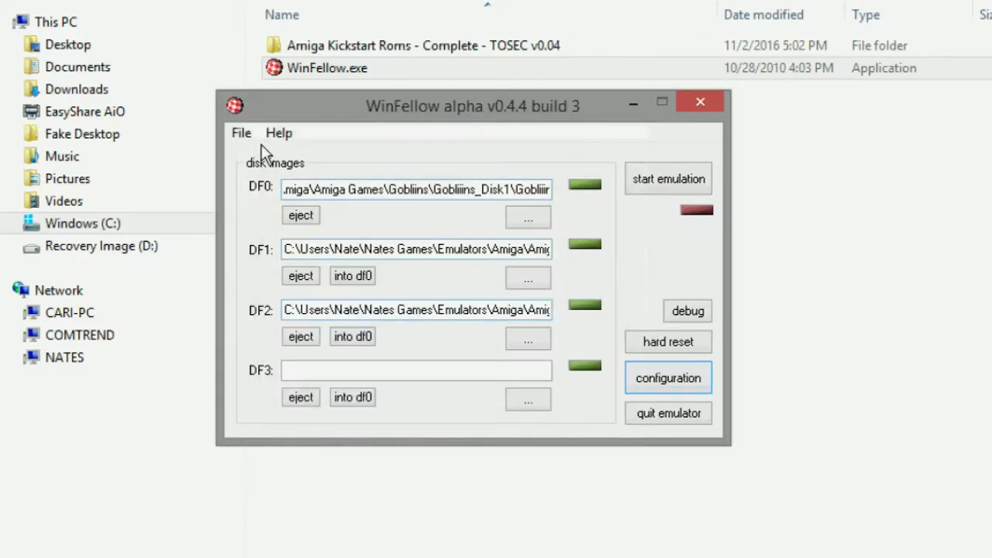
Save the configuration as Gobliiins Config.wfc in the Gobliins folder of Amiga Games.
{"action": "left_click", "coordinate": [250, 136]}
{"action": "left_click", "coordinate": [271, 210]}
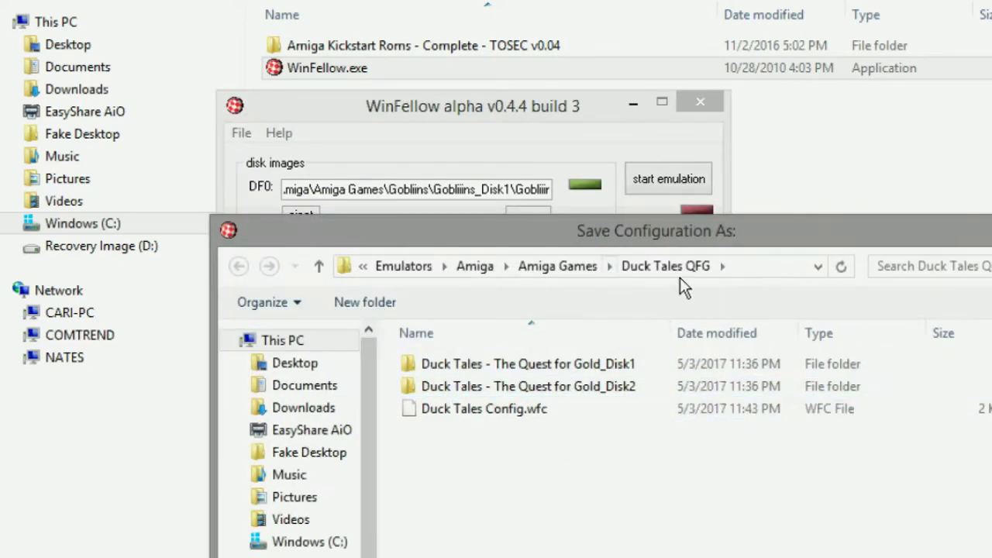
{"action": "left_click", "coordinate": [579, 269]}
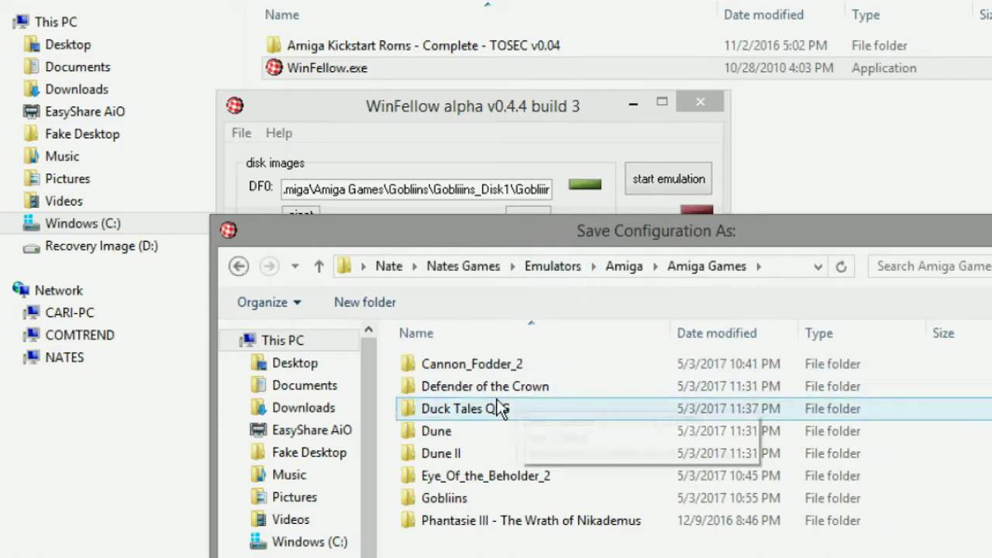
{"action": "double_click", "coordinate": [450, 492]}
{"action": "key", "text": "Escape"}
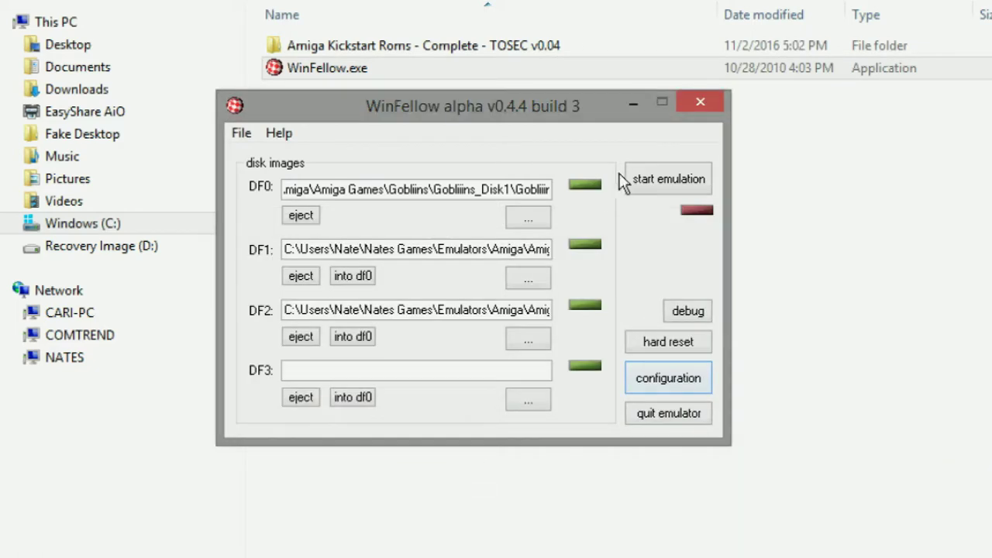
Close and relaunch WinFellow, and check which disk images and gameport settings are retained after the restart.
{"action": "left_click", "coordinate": [696, 107]}
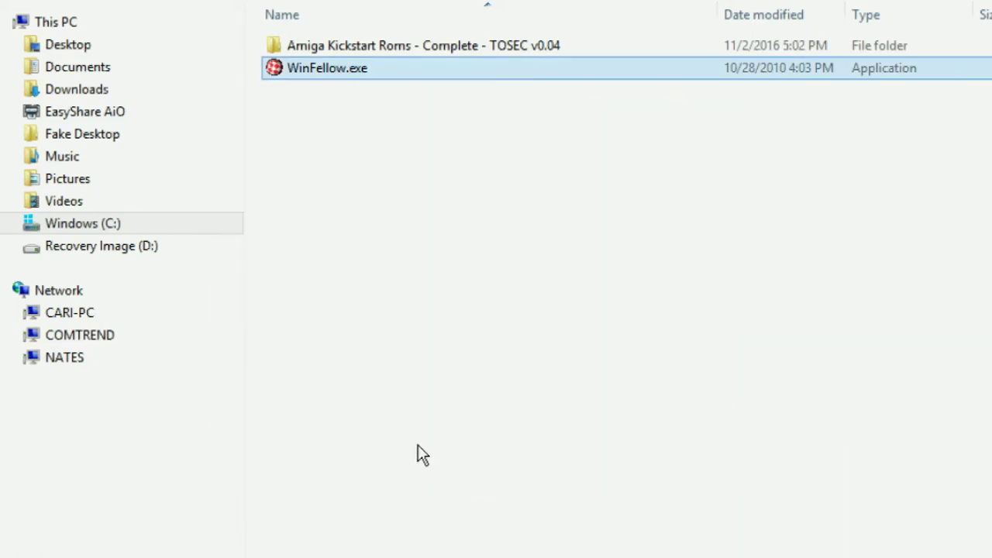
{"action": "double_click", "coordinate": [325, 69]}
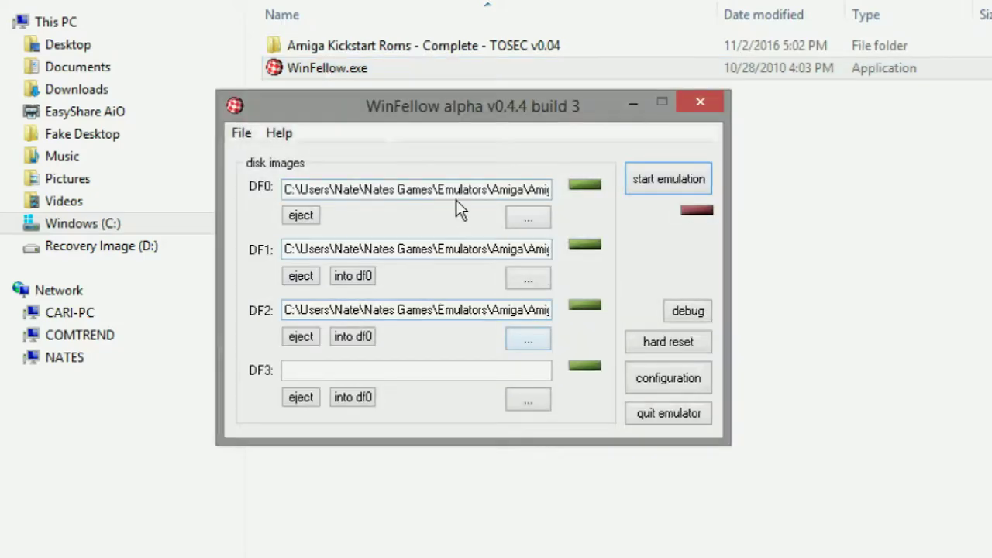
{"action": "left_click", "coordinate": [699, 378]}
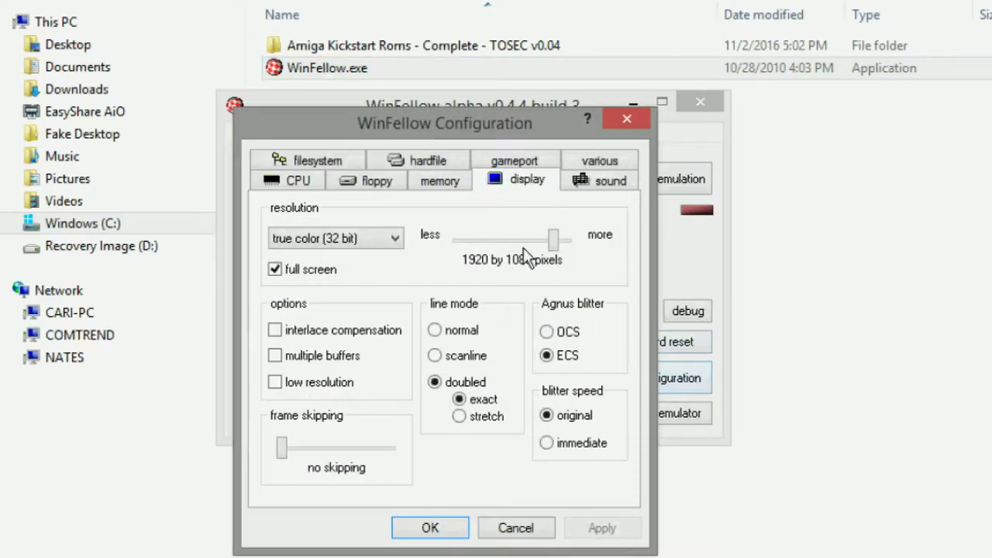
{"action": "left_click", "coordinate": [506, 160]}
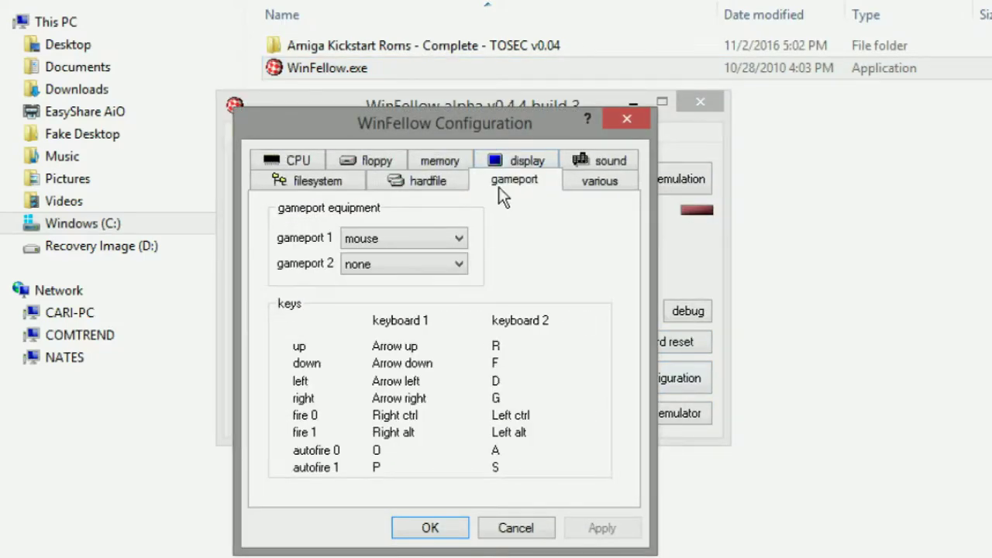
{"action": "left_click", "coordinate": [455, 534]}
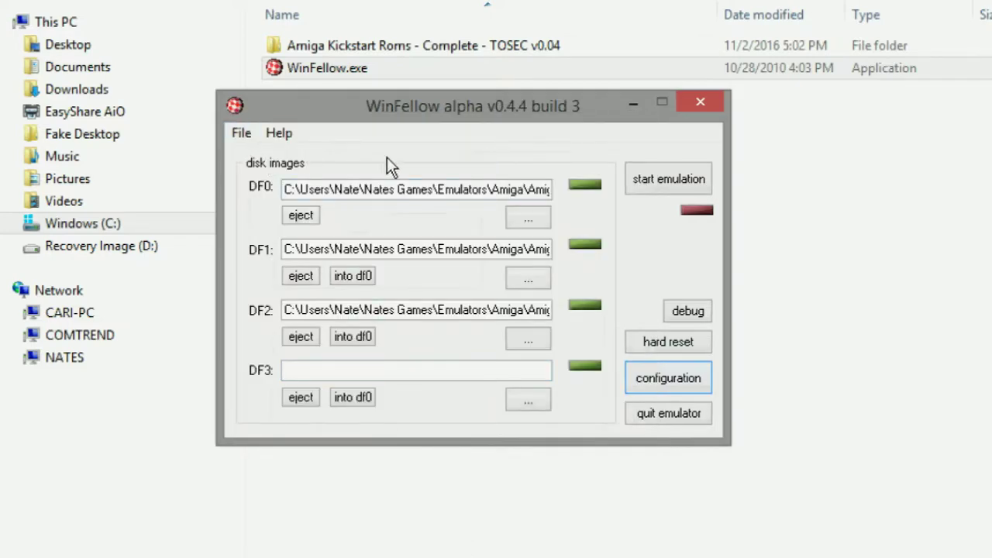
Open the configuration file Gobliiins Config.wfc from the Gobliins folder and start the emulation.
{"action": "left_click", "coordinate": [241, 134]}
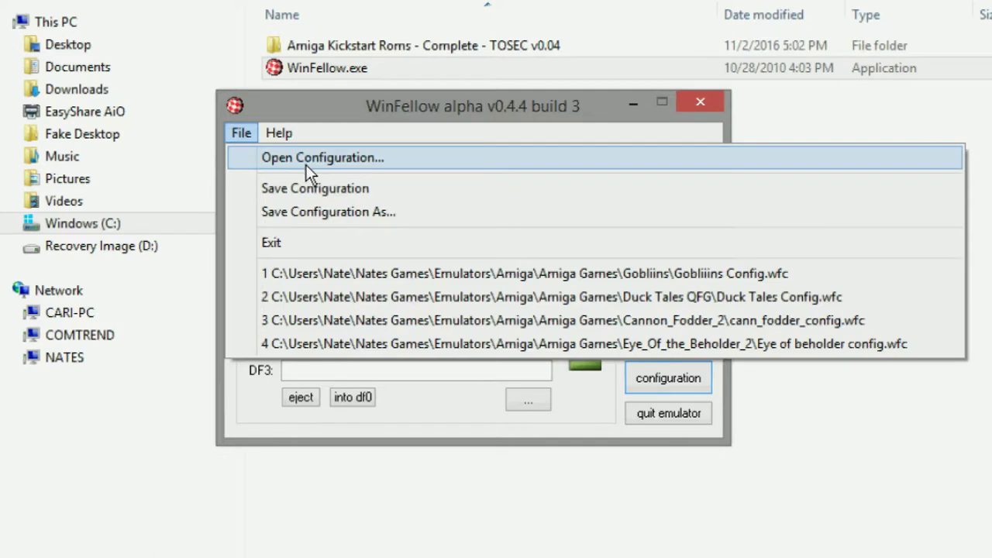
{"action": "left_click", "coordinate": [305, 164]}
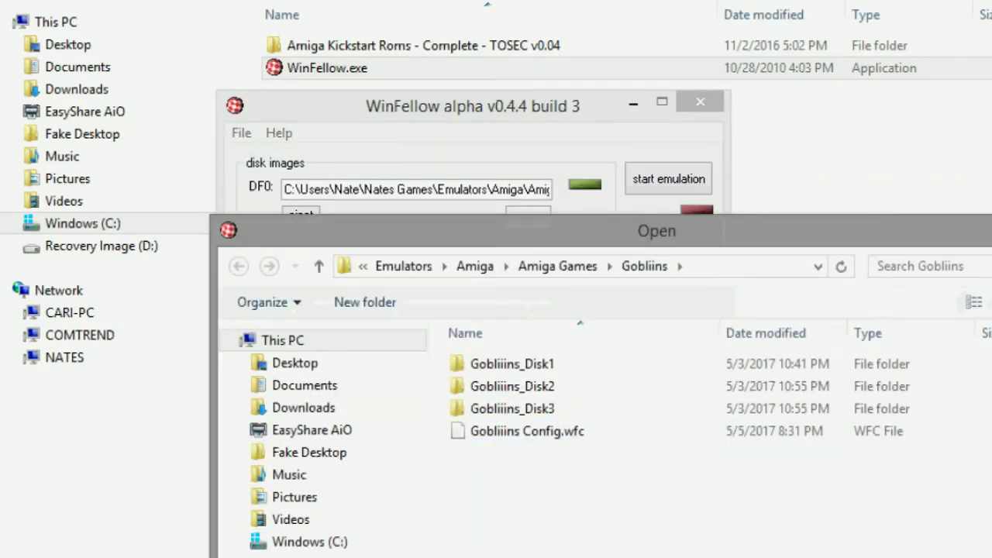
{"action": "double_click", "coordinate": [527, 431]}
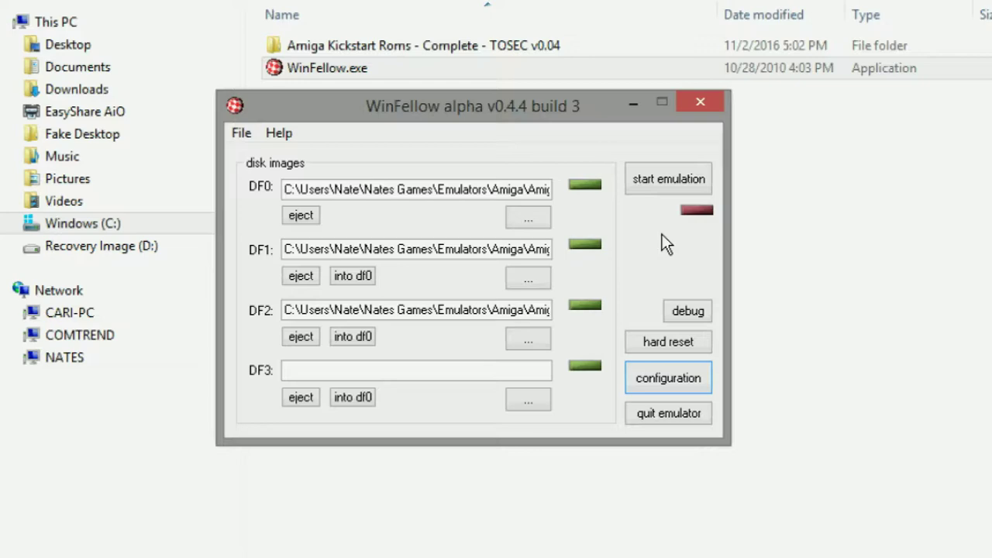
{"action": "left_click", "coordinate": [649, 181]}
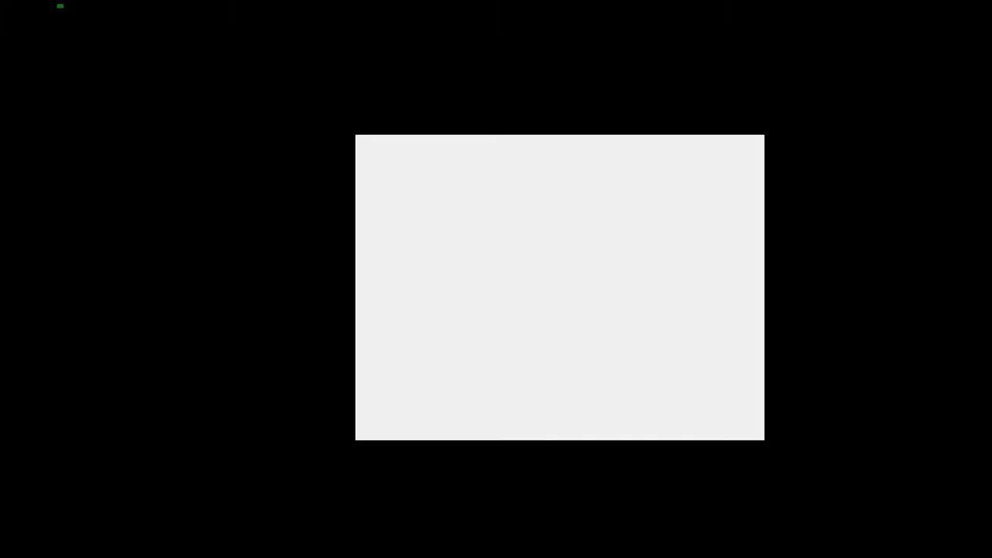
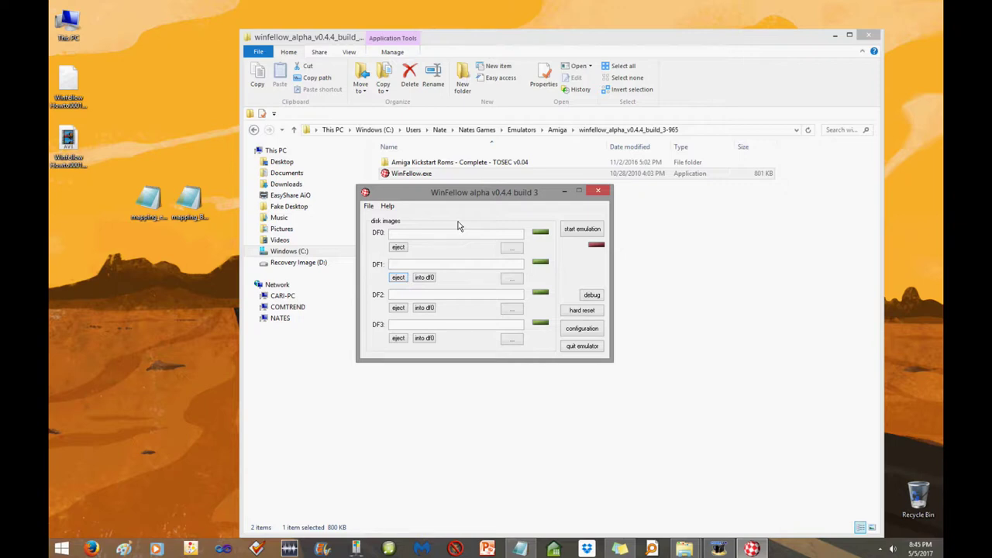
Open the mapping.key file from the WinFellow folder in the Windows user's AppData\Roaming directory.
{"action": "left_click", "coordinate": [205, 207]}
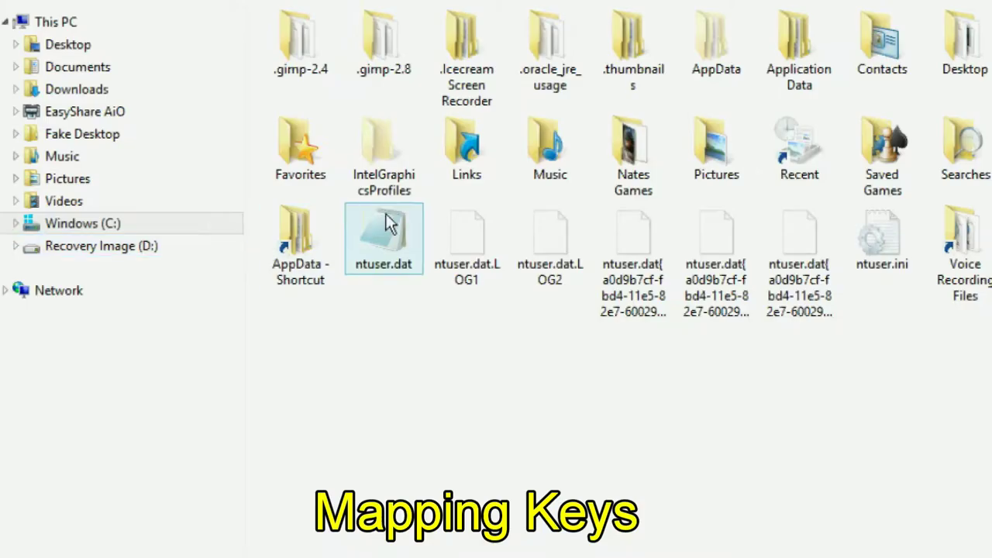
{"action": "double_click", "coordinate": [721, 39]}
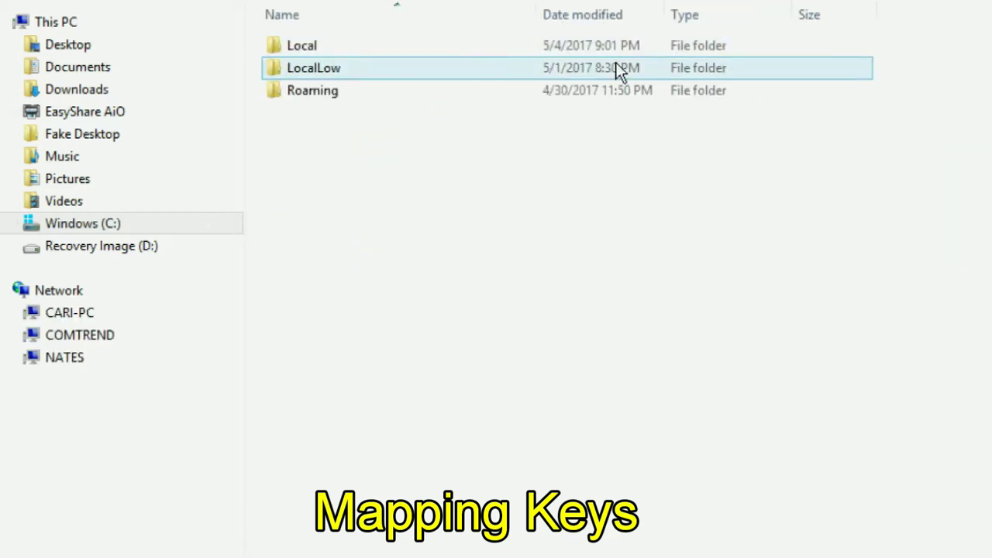
{"action": "double_click", "coordinate": [297, 98]}
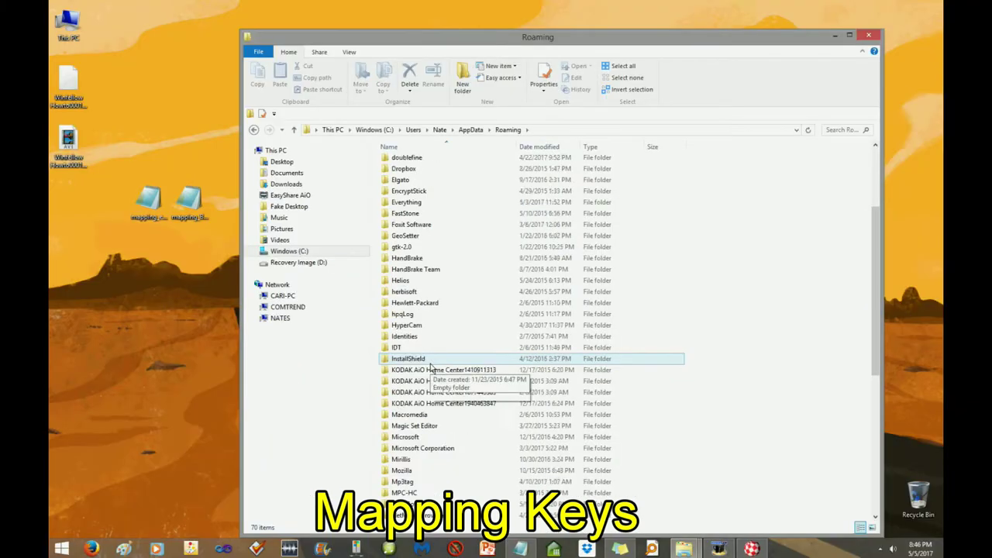
{"action": "scroll", "coordinate": [326, 465], "scroll_direction": "down", "scroll_amount": 10}
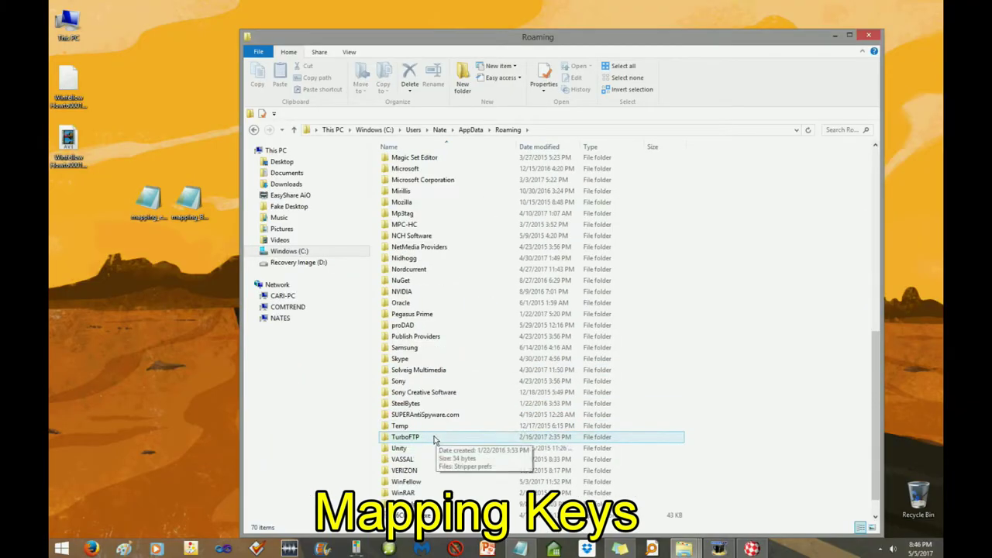
{"action": "double_click", "coordinate": [406, 459]}
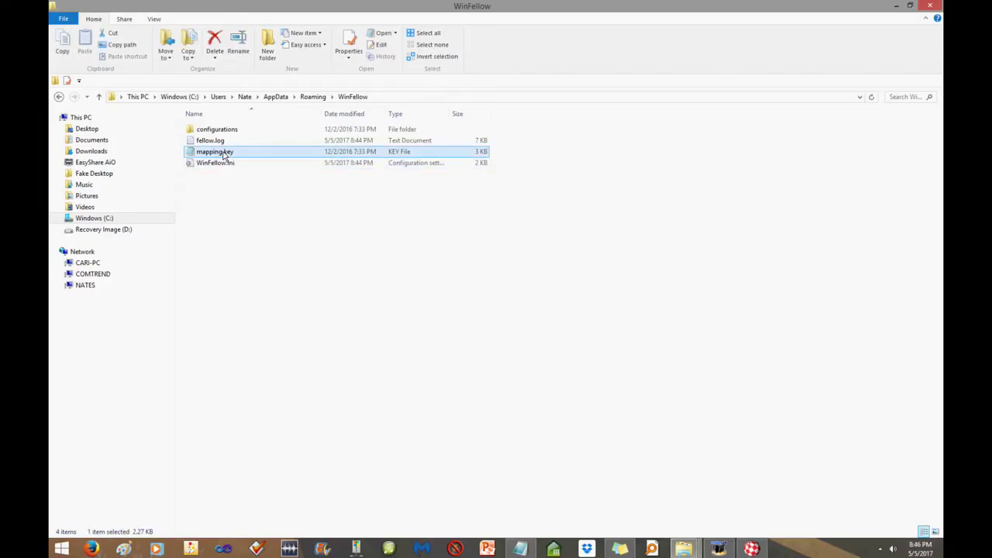
{"action": "double_click", "coordinate": [224, 152]}
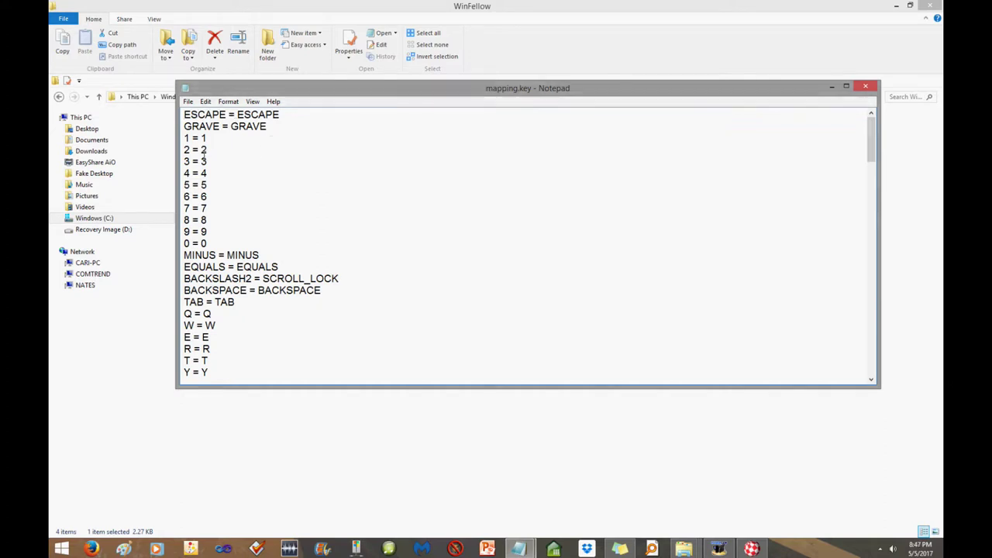
Examine the Amiga-to-PC key assignments in mapping.key, from the number and letter keys through the function and numpad keys.
{"action": "scroll", "coordinate": [208, 157], "scroll_direction": "down", "scroll_amount": 5}
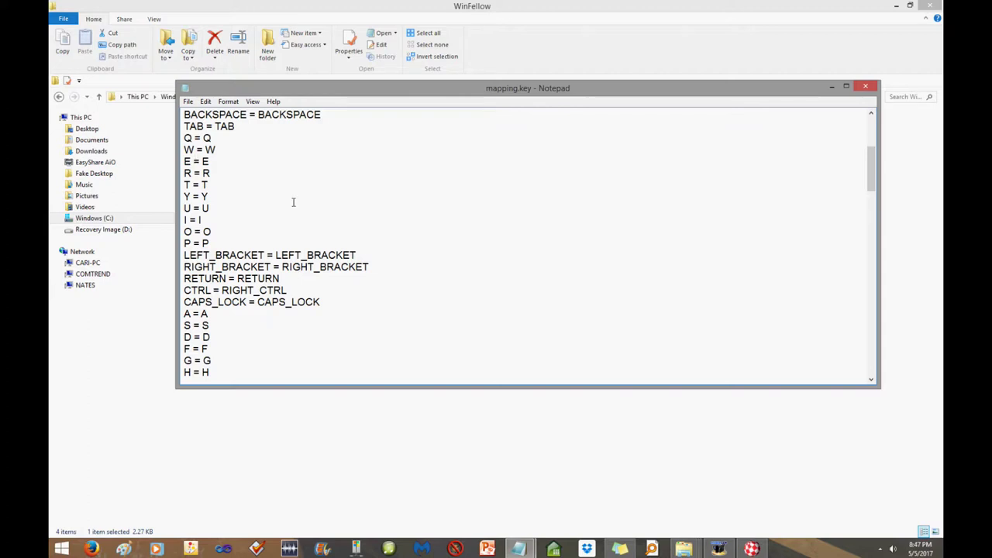
{"action": "scroll", "coordinate": [293, 205], "scroll_direction": "down", "scroll_amount": 2}
{"action": "scroll", "coordinate": [288, 208], "scroll_direction": "down", "scroll_amount": 4}
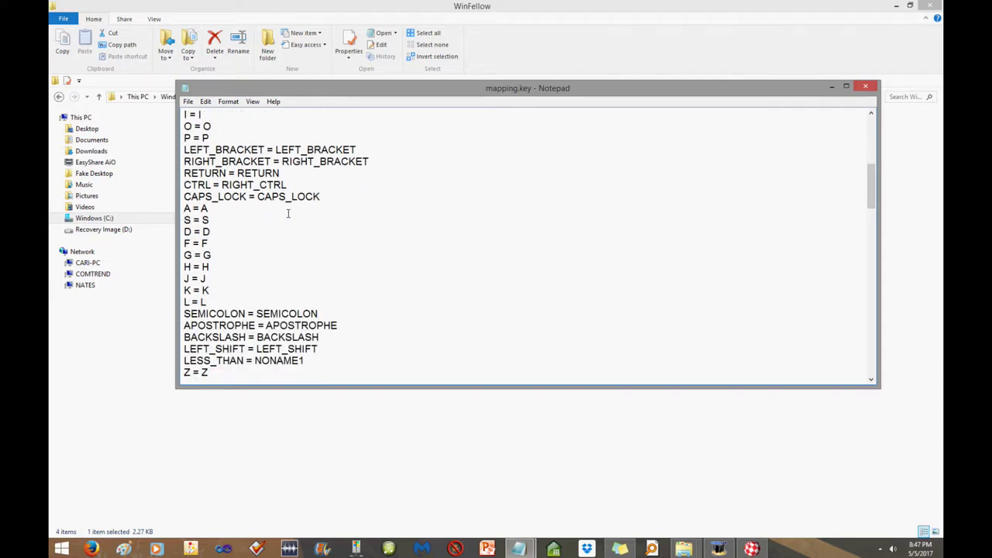
{"action": "scroll", "coordinate": [286, 221], "scroll_direction": "down", "scroll_amount": 1}
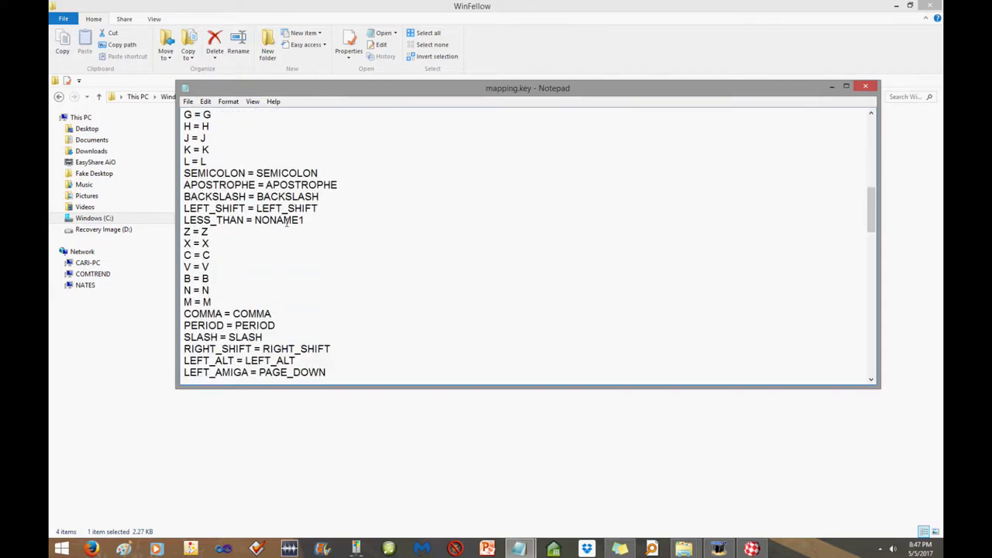
{"action": "scroll", "coordinate": [295, 248], "scroll_direction": "down", "scroll_amount": 2}
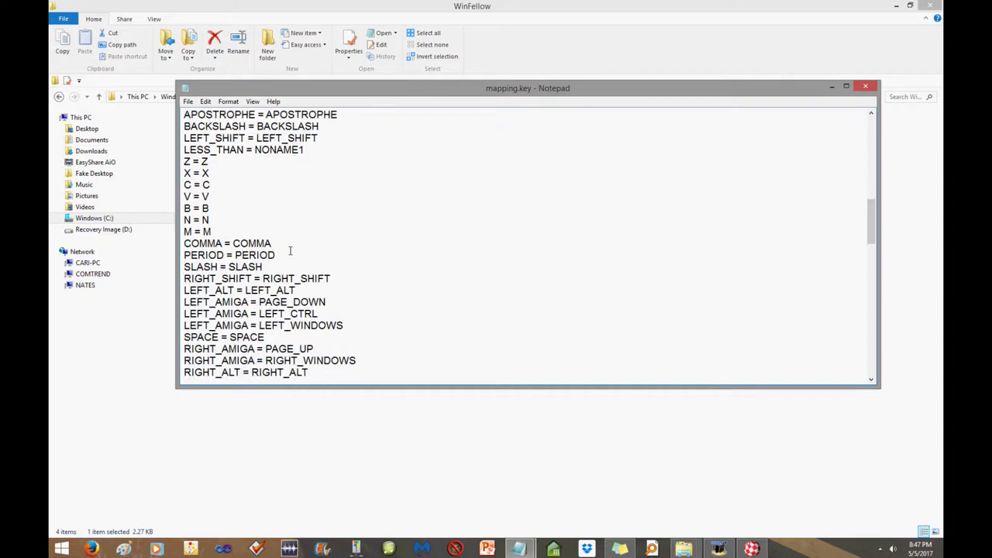
{"action": "scroll", "coordinate": [290, 250], "scroll_direction": "down", "scroll_amount": 2}
{"action": "scroll", "coordinate": [290, 249], "scroll_direction": "down", "scroll_amount": 2}
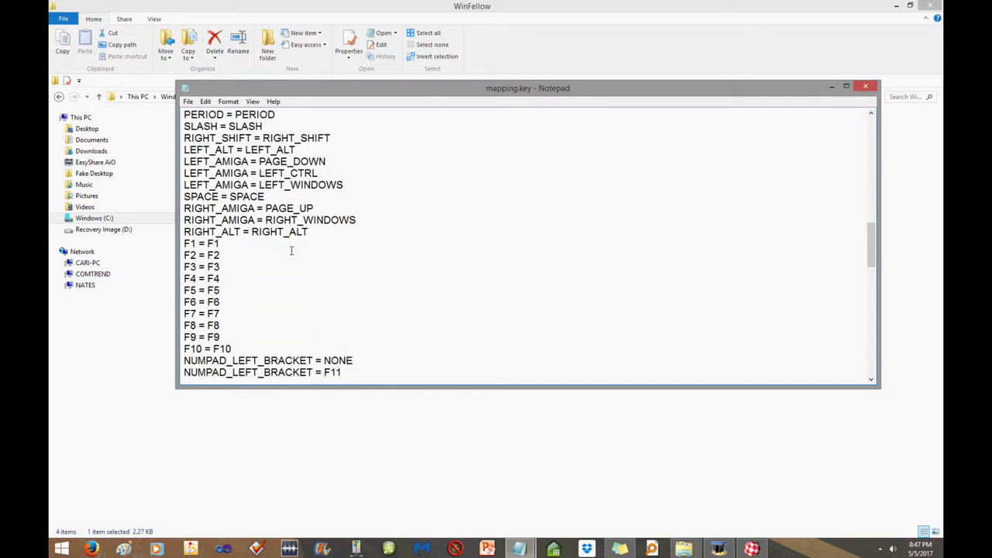
{"action": "scroll", "coordinate": [275, 268], "scroll_direction": "down", "scroll_amount": 3}
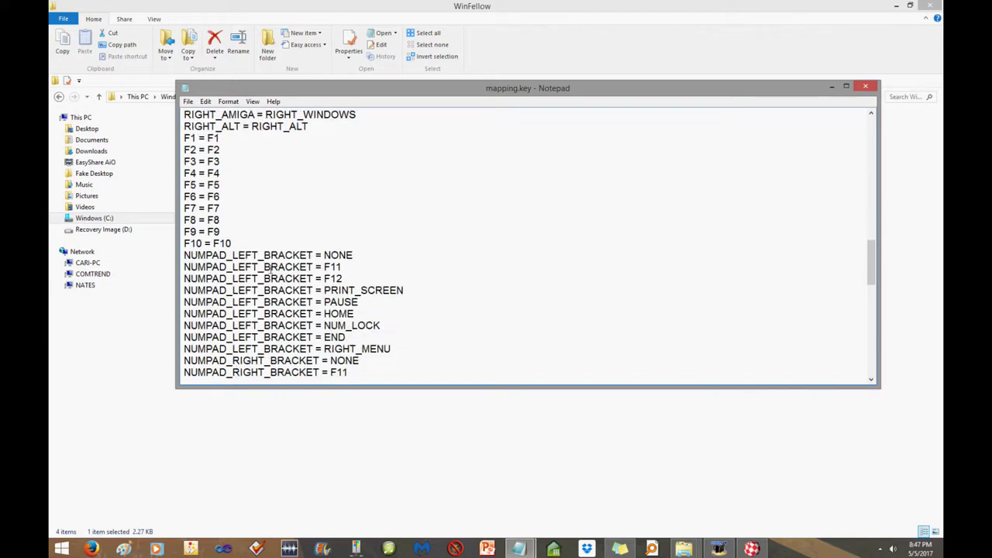
{"action": "scroll", "coordinate": [276, 248], "scroll_direction": "down", "scroll_amount": 3}
{"action": "scroll", "coordinate": [282, 245], "scroll_direction": "down", "scroll_amount": 4}
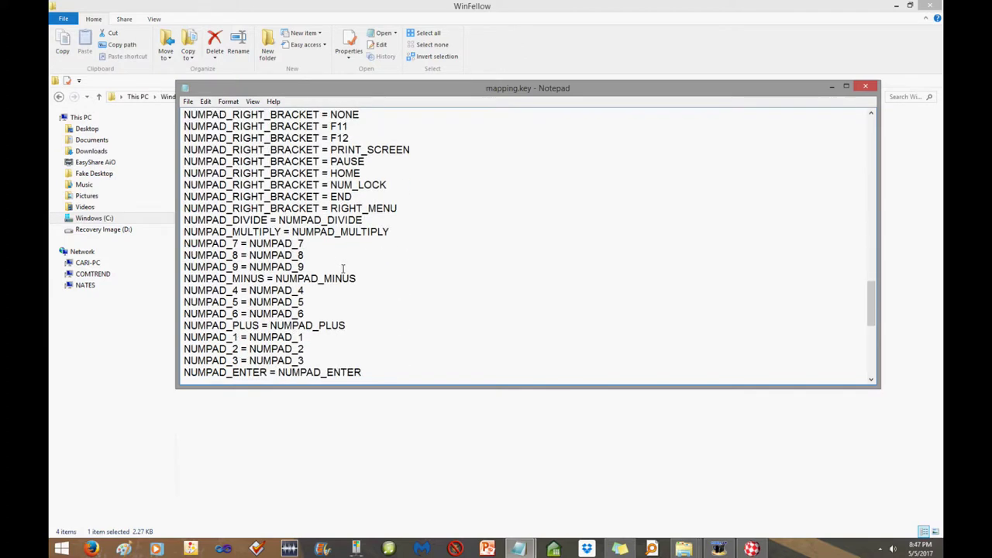
{"action": "scroll", "coordinate": [341, 256], "scroll_direction": "up", "scroll_amount": 5}
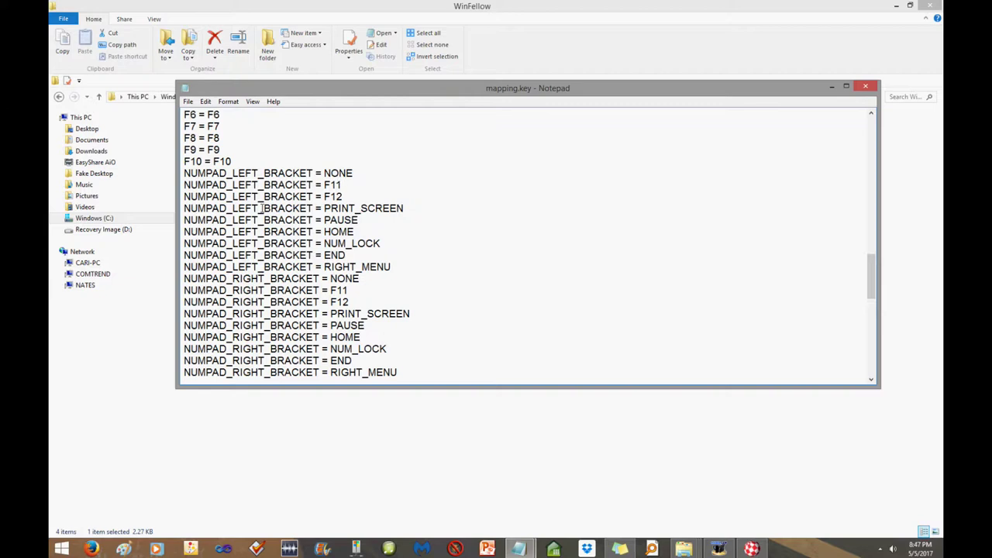
Examine the JOYKEY1 and JOYKEY2 entries at the end of mapping.key, including the autofire key assignments.
{"action": "scroll", "coordinate": [333, 204], "scroll_direction": "down", "scroll_amount": 10}
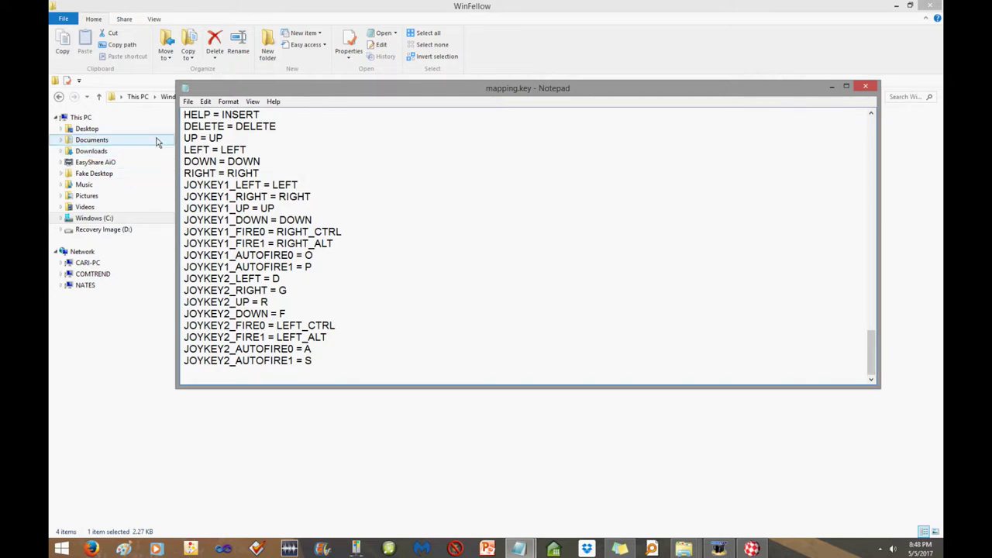
{"action": "scroll", "coordinate": [287, 256], "scroll_direction": "up", "scroll_amount": 4}
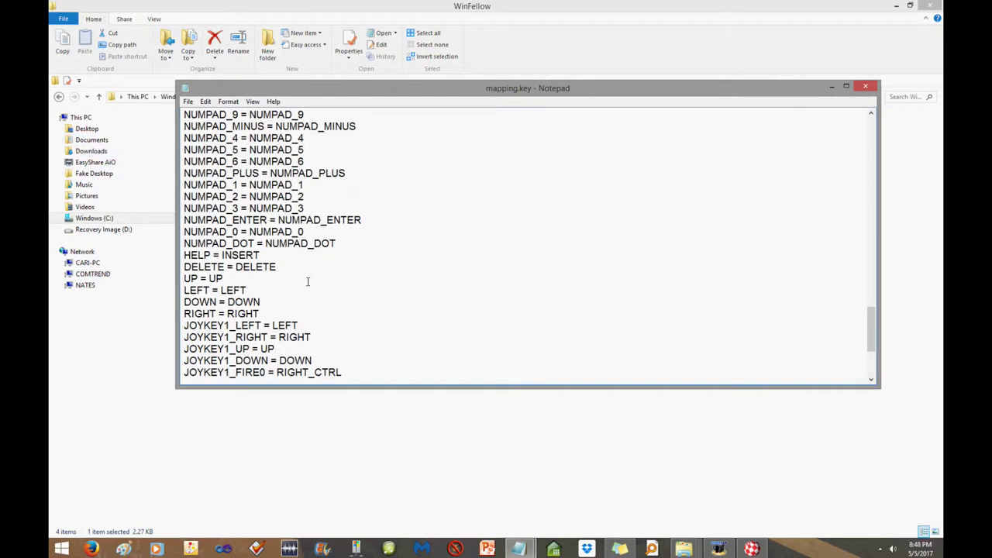
{"action": "scroll", "coordinate": [307, 281], "scroll_direction": "down", "scroll_amount": 4}
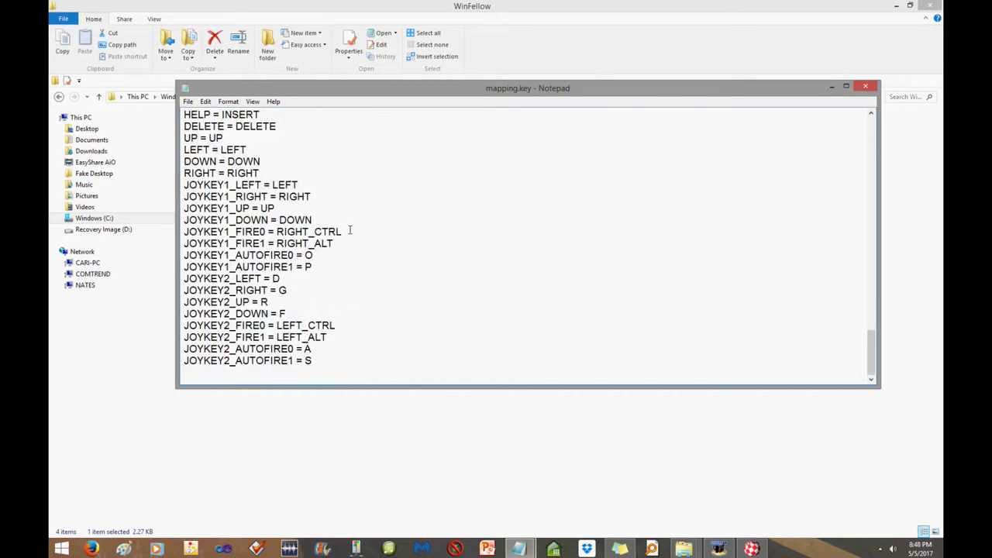
{"action": "scroll", "coordinate": [351, 231], "scroll_direction": "up", "scroll_amount": 1}
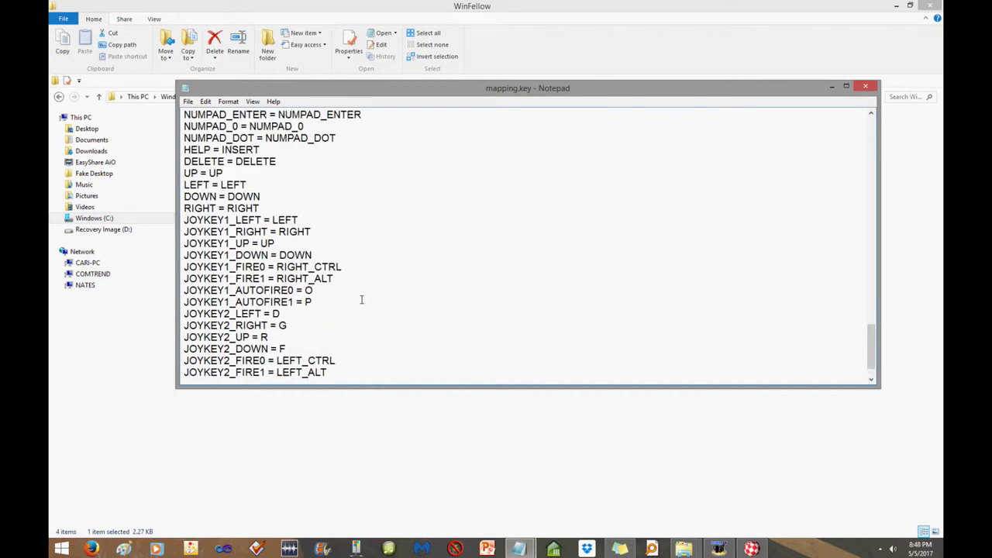
{"action": "left_click_drag", "start_coordinate": [306, 291], "coordinate": [312, 303]}
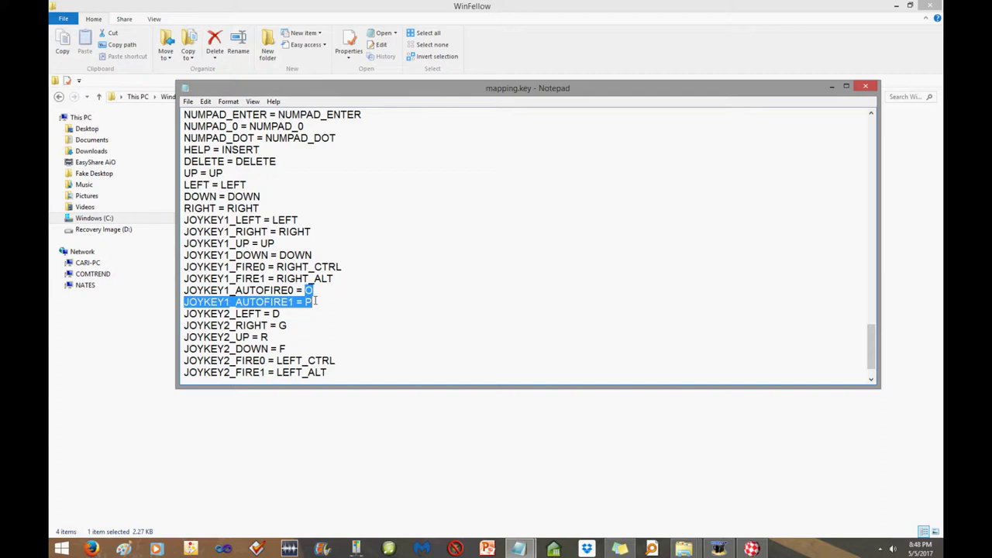
{"action": "left_click", "coordinate": [330, 305]}
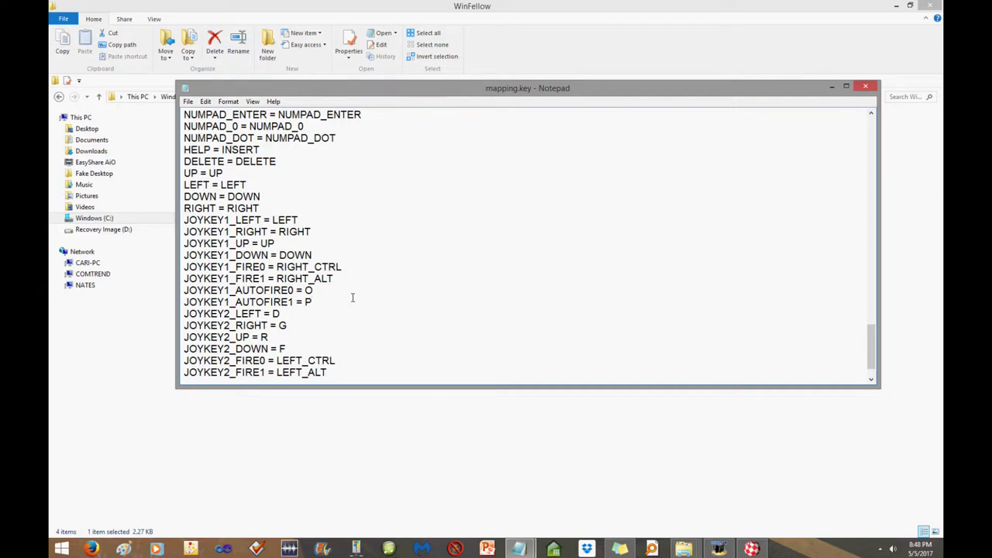
Switch to WinFellow and view the gameport options and keyboard layouts in its configuration, leaving the settings as they are.
{"action": "left_click", "coordinate": [751, 549]}
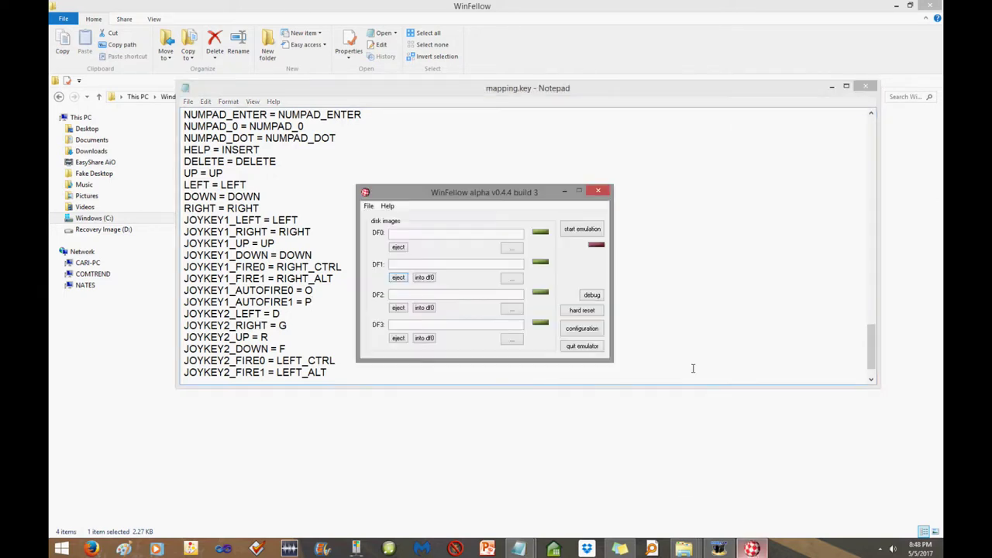
{"action": "left_click", "coordinate": [581, 328]}
{"action": "left_click", "coordinate": [514, 224]}
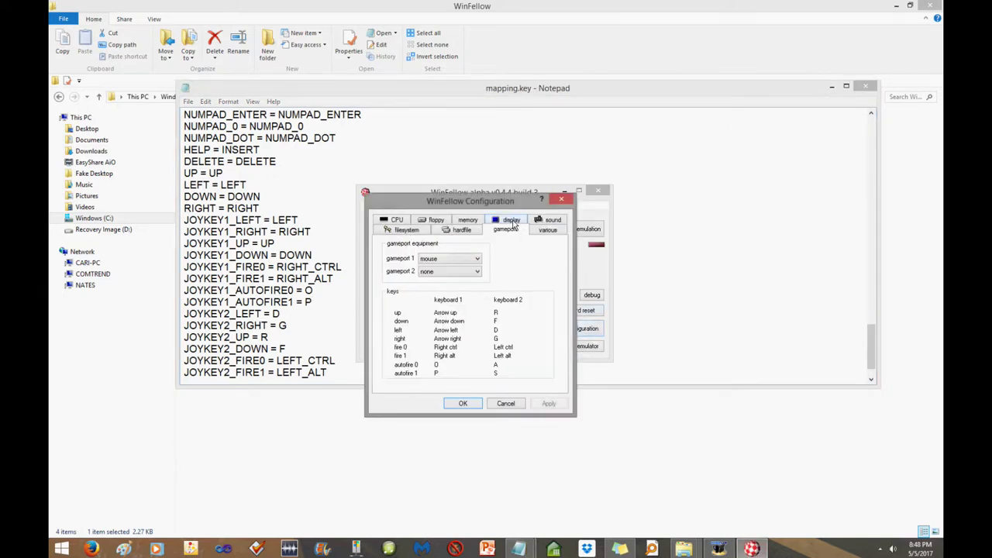
{"action": "left_click", "coordinate": [475, 260]}
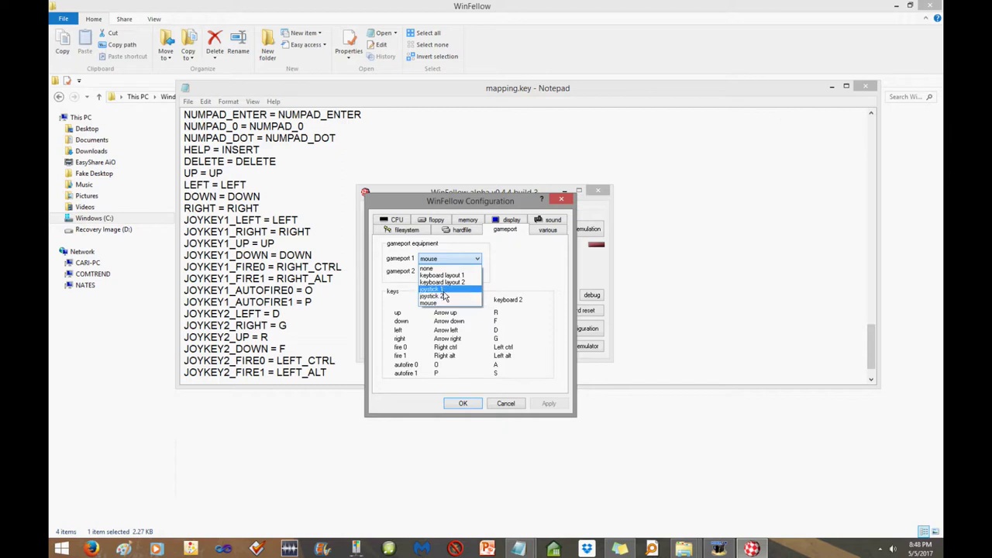
{"action": "left_click", "coordinate": [506, 402]}
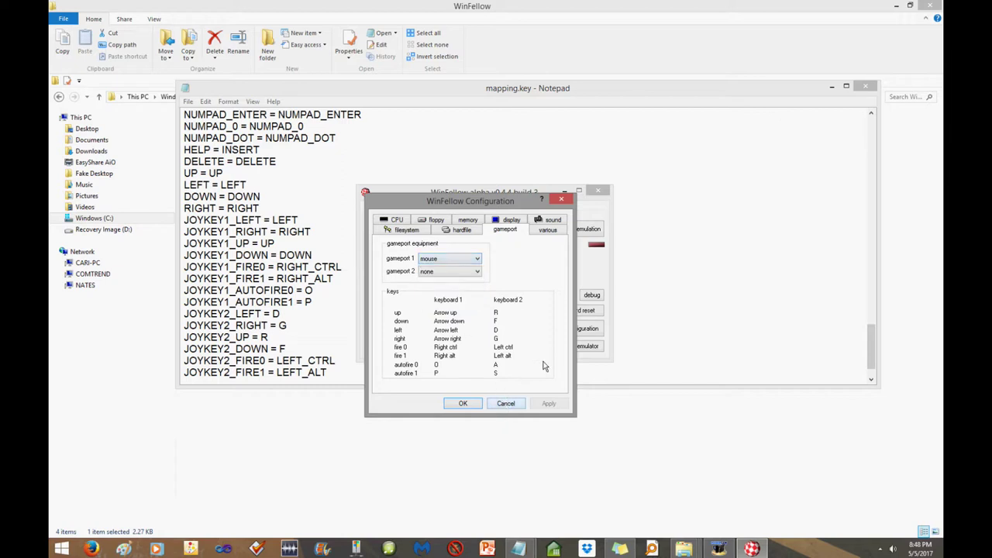
{"action": "left_click", "coordinate": [564, 200]}
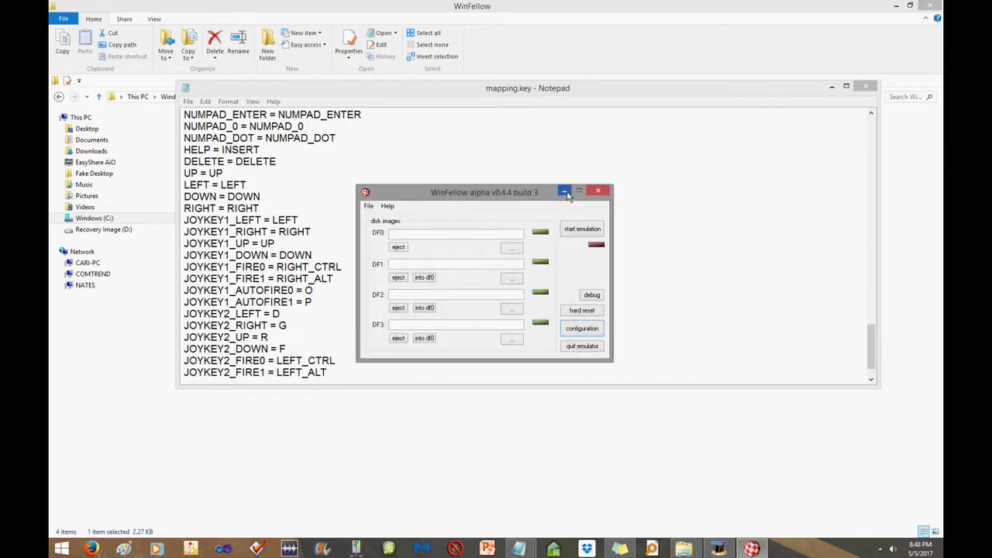
{"action": "left_click", "coordinate": [565, 192]}
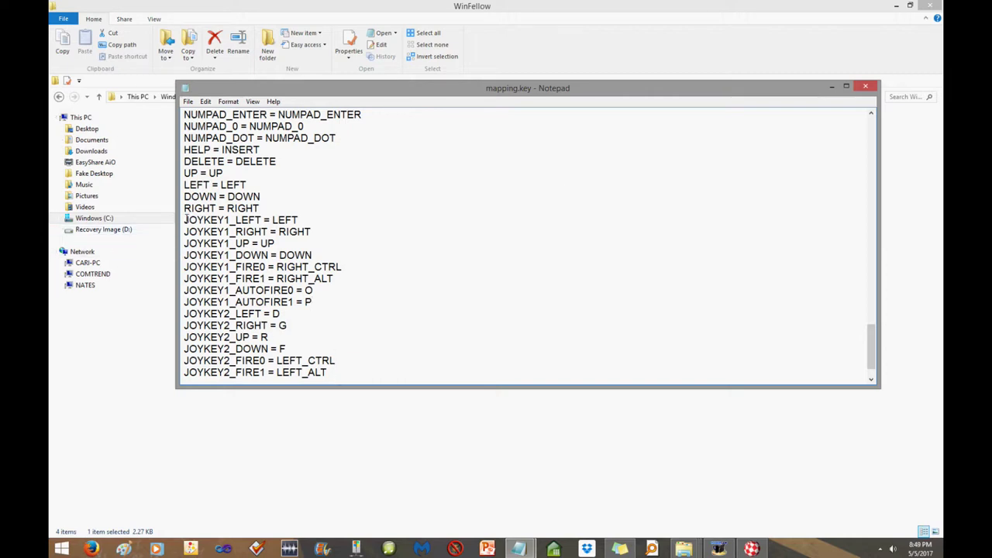
Set both JOYKEY1_AUTOFIRE0 and JOYKEY1_AUTOFIRE1 to GRAVE in mapping.key.
{"action": "left_click_drag", "start_coordinate": [329, 373], "coordinate": [184, 219]}
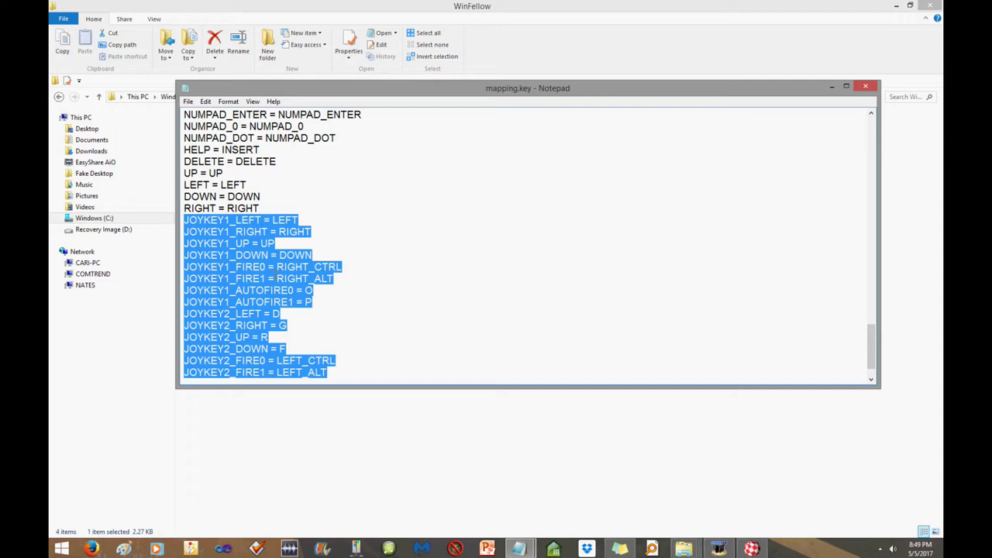
{"action": "left_click", "coordinate": [308, 291]}
{"action": "left_click_drag", "start_coordinate": [304, 290], "coordinate": [314, 292]}
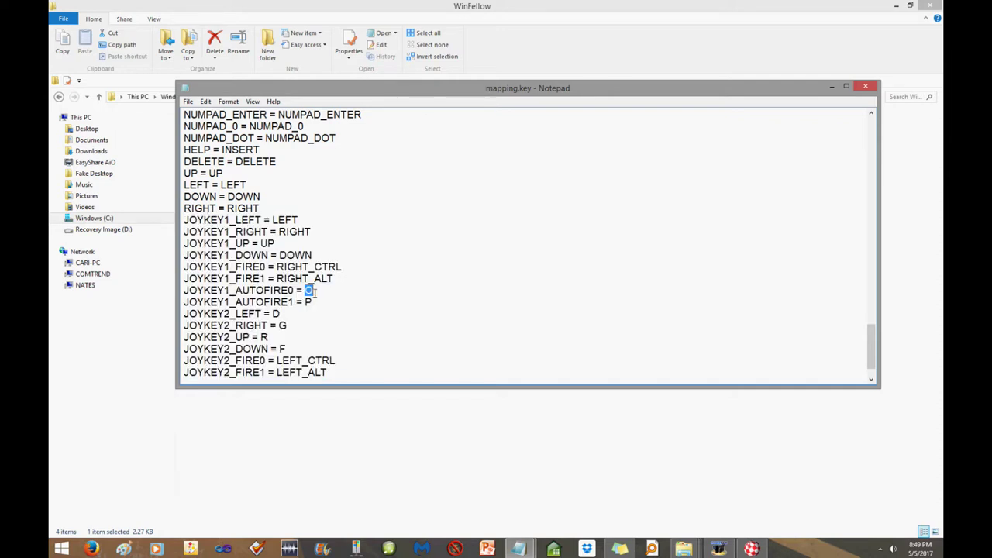
{"action": "type", "text": "GRAVE"}
{"action": "left_click_drag", "start_coordinate": [305, 302], "coordinate": [314, 303]}
{"action": "type", "text": "GRAVE"}
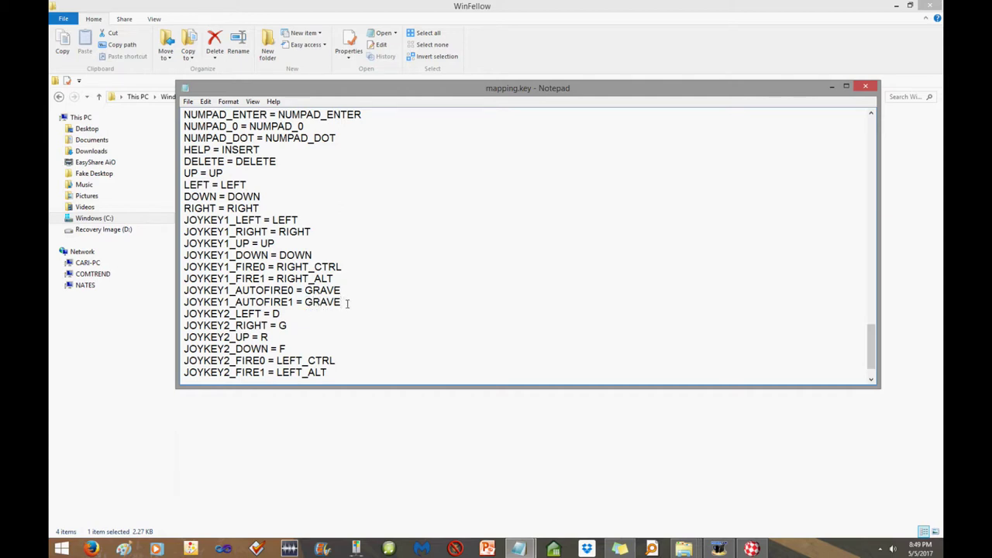
Look up the valid key names near the beginning of mapping.key for use in the joystick entries.
{"action": "double_click", "coordinate": [316, 302]}
{"action": "scroll", "coordinate": [296, 295], "scroll_direction": "up", "scroll_amount": 17}
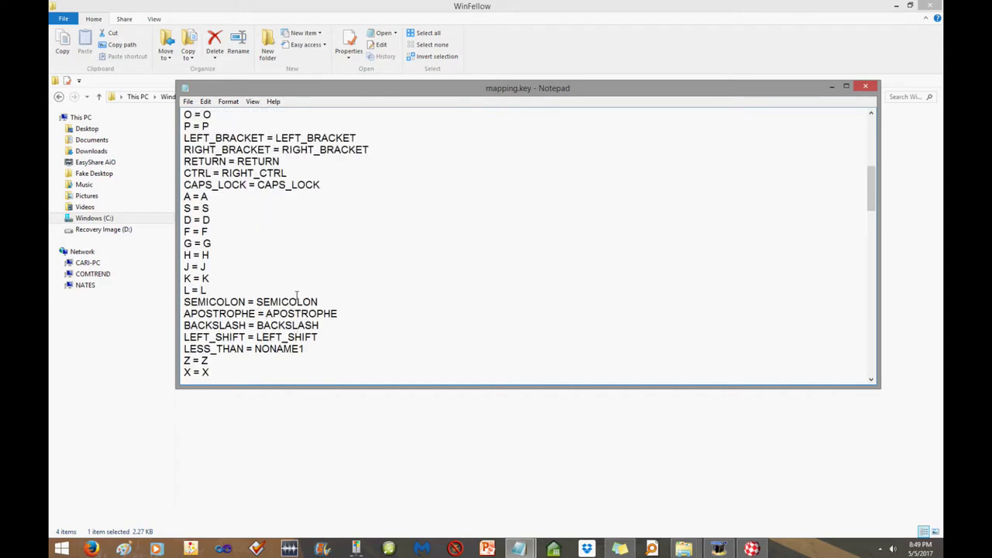
{"action": "scroll", "coordinate": [297, 295], "scroll_direction": "up", "scroll_amount": 3}
{"action": "scroll", "coordinate": [318, 279], "scroll_direction": "up", "scroll_amount": 4}
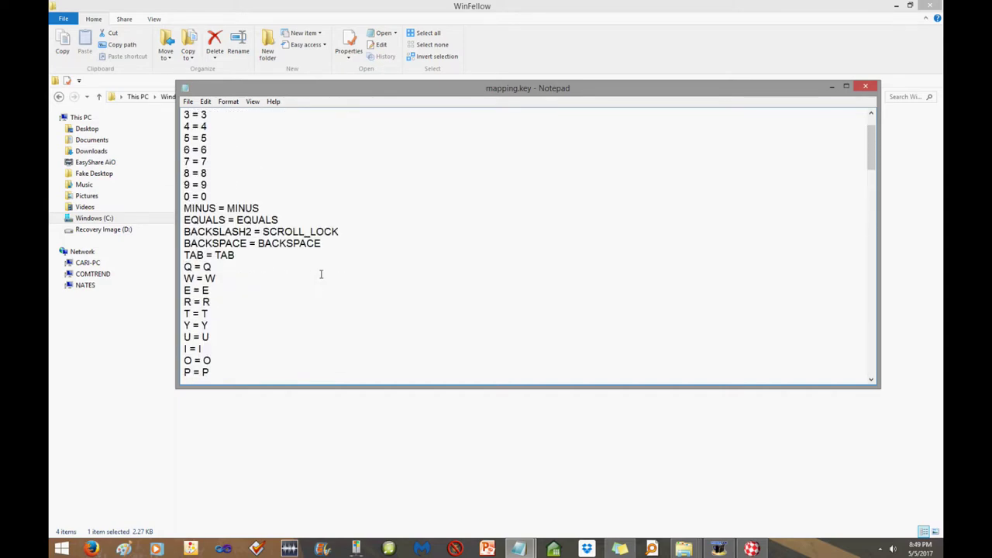
{"action": "scroll", "coordinate": [319, 275], "scroll_direction": "up", "scroll_amount": 1}
{"action": "scroll", "coordinate": [320, 275], "scroll_direction": "down", "scroll_amount": 3}
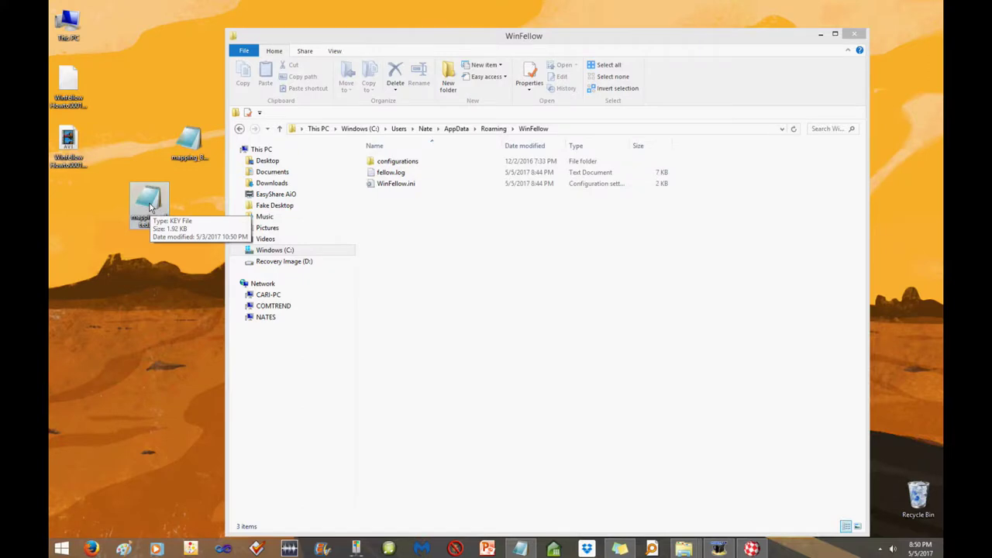
Copy mapping_edited.key from the desktop into the WinFellow folder under AppData\Roaming.
{"action": "right_click", "coordinate": [151, 207]}
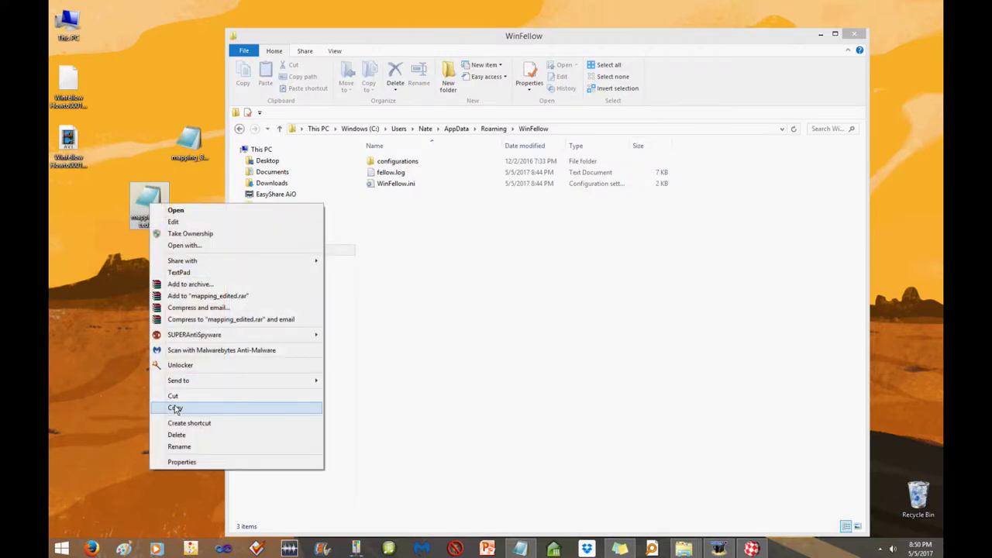
{"action": "left_click", "coordinate": [177, 409]}
{"action": "left_click", "coordinate": [478, 251]}
{"action": "right_click", "coordinate": [477, 251]}
{"action": "left_click", "coordinate": [512, 317]}
Rename the copied mapping_edited.key in the WinFellow folder as mapping.key.
{"action": "right_click", "coordinate": [402, 185]}
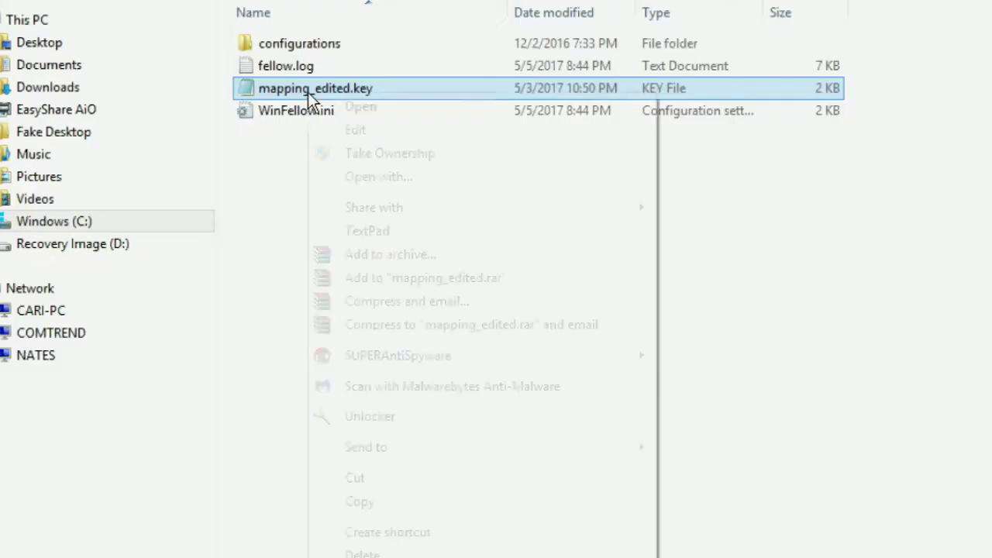
{"action": "left_click", "coordinate": [361, 557]}
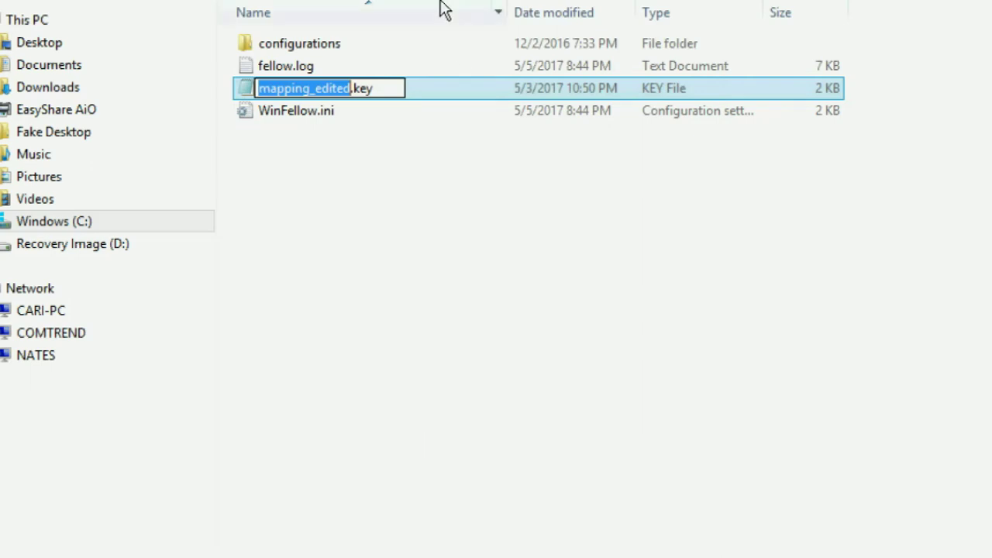
{"action": "left_click", "coordinate": [351, 90]}
{"action": "key", "text": "BackSpace"}
{"action": "key", "text": "BackSpace"}
{"action": "key", "text": "BackSpace"}
{"action": "key", "text": "BackSpace"}
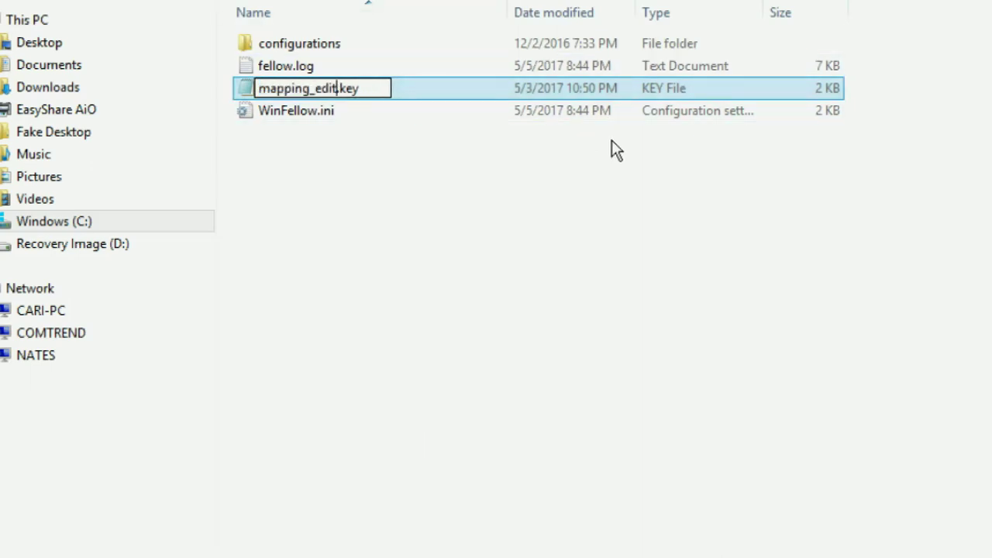
{"action": "key", "text": "BackSpace"}
{"action": "key", "text": "BackSpace"}
{"action": "key", "text": "BackSpace"}
{"action": "key", "text": "Return"}
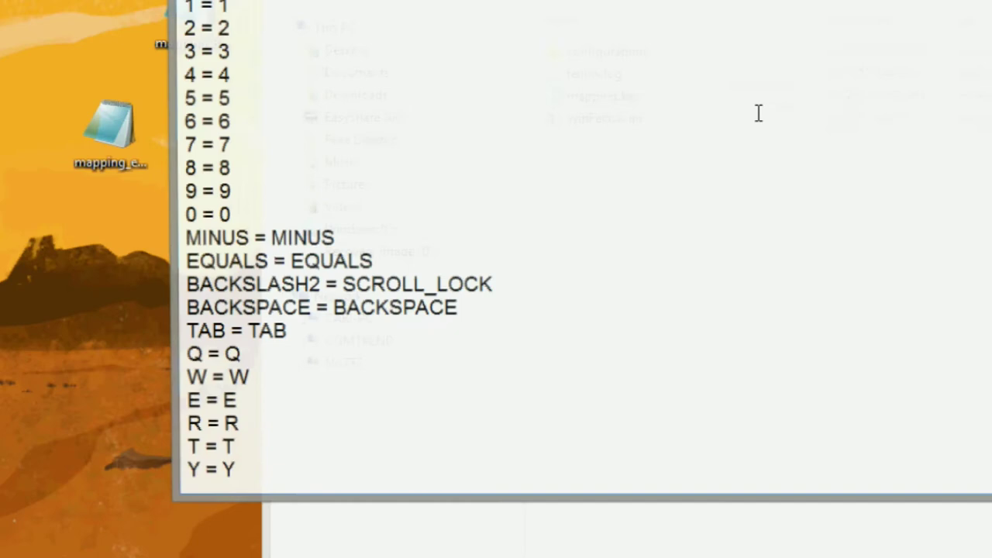
Check the UP and DOWN arrow key assignments in the replacement mapping.key file.
{"action": "scroll", "coordinate": [860, 290], "scroll_direction": "down", "scroll_amount": 6}
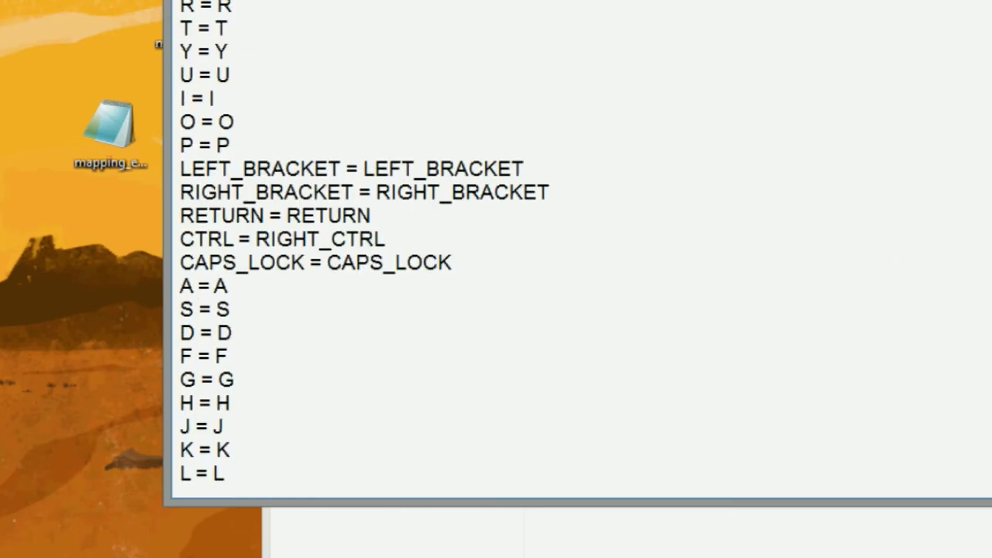
{"action": "scroll", "coordinate": [578, 248], "scroll_direction": "down", "scroll_amount": 15}
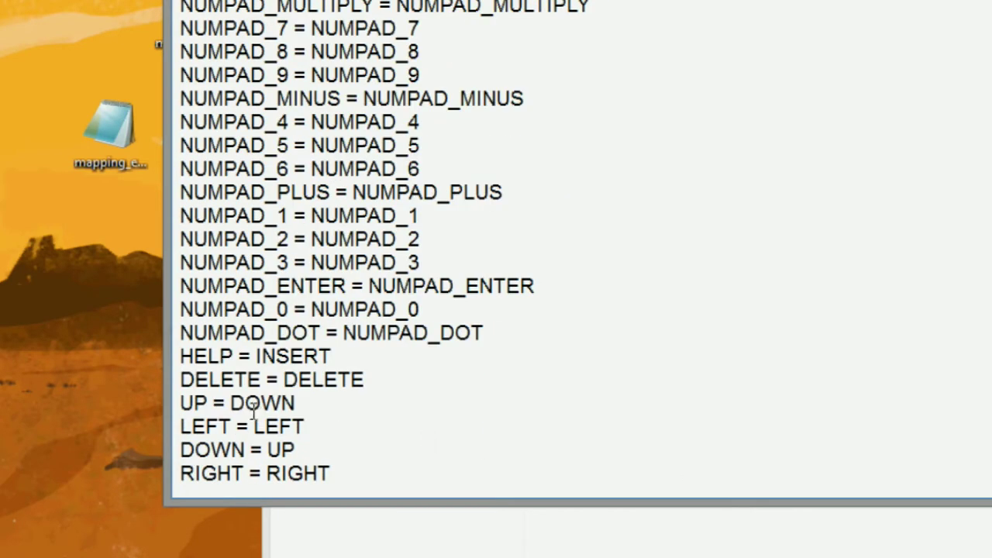
{"action": "left_click_drag", "start_coordinate": [230, 403], "coordinate": [295, 403]}
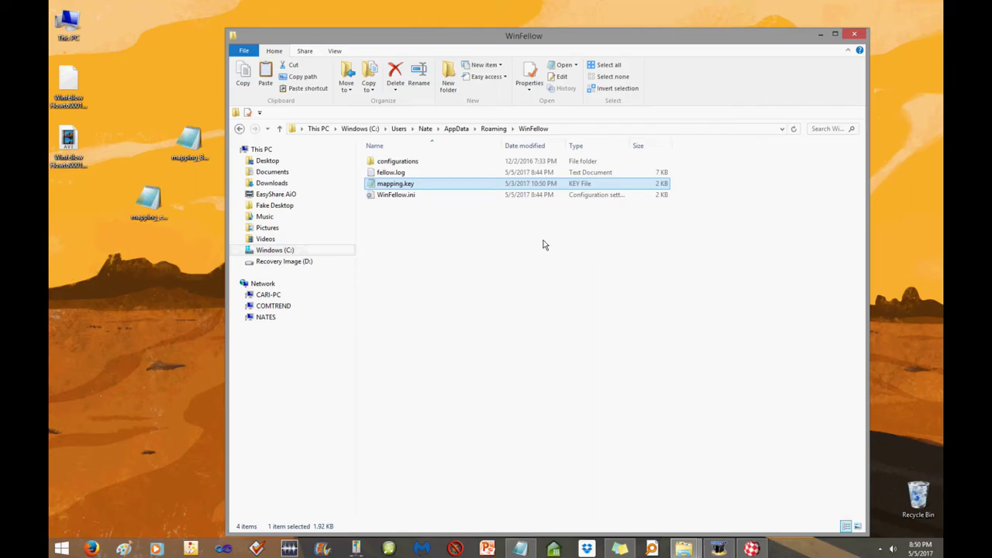
Refresh the folder listing, switch to the WinFellow emulator and open Duck Tales Config.wfc from the Duck Tales QFG folder under Amiga Games.
{"action": "right_click", "coordinate": [525, 302]}
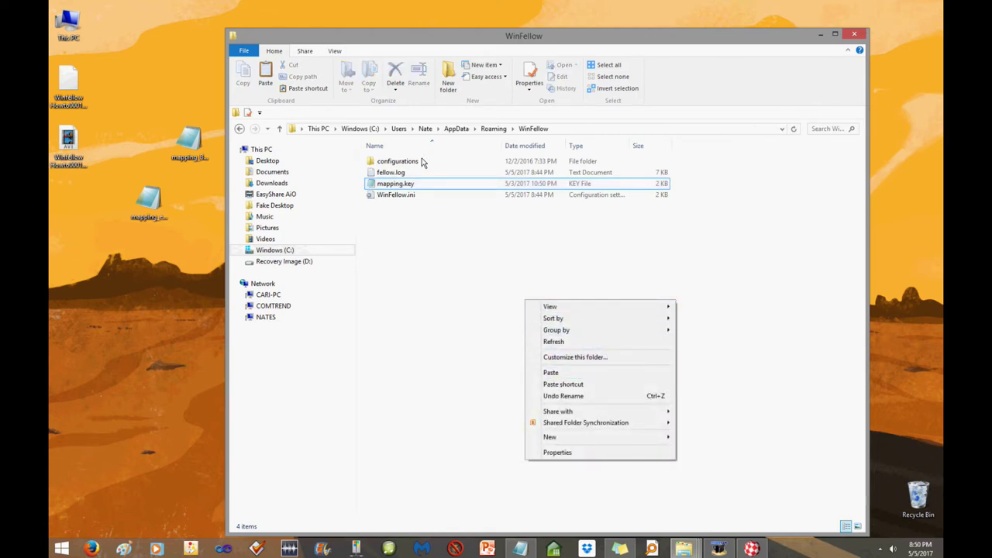
{"action": "left_click", "coordinate": [555, 341]}
{"action": "left_click", "coordinate": [751, 549]}
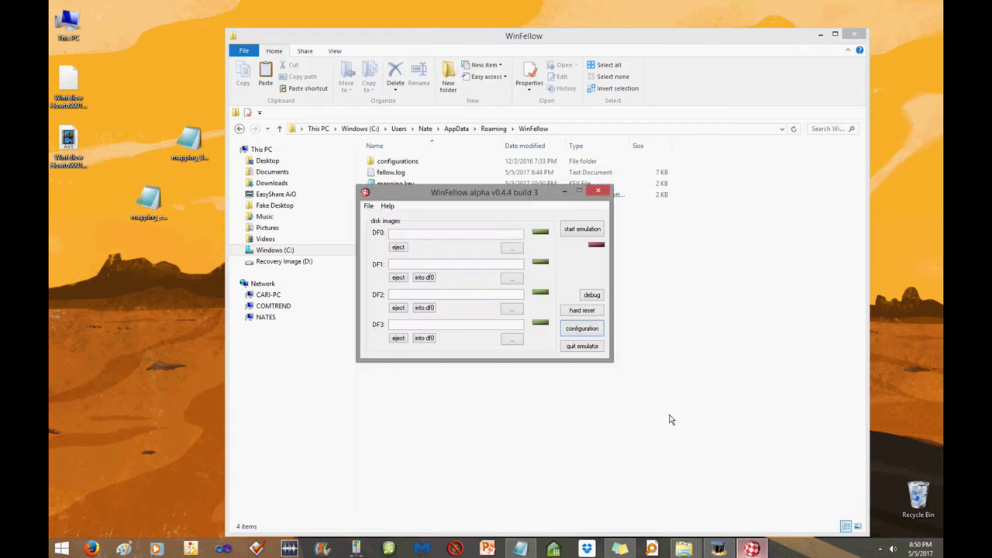
{"action": "left_click", "coordinate": [369, 206]}
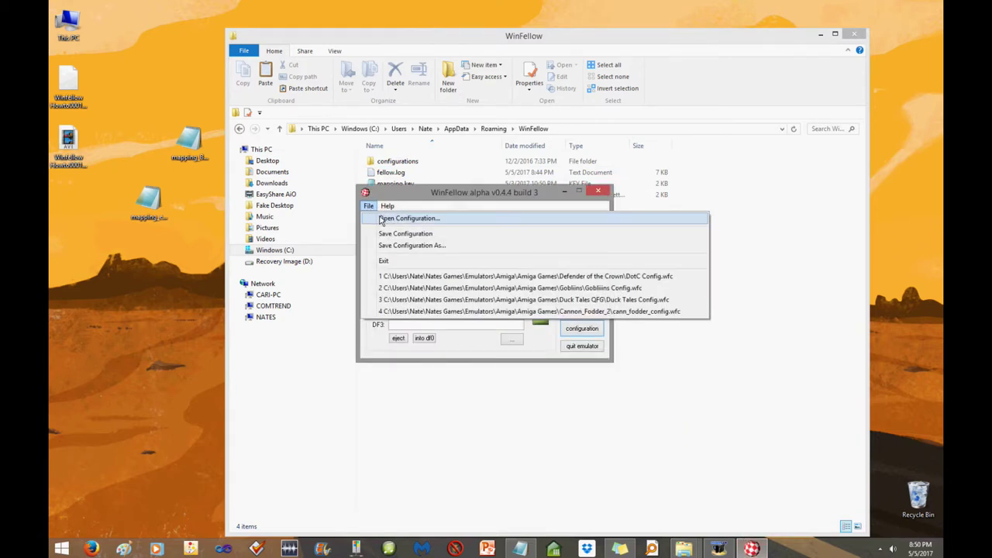
{"action": "left_click", "coordinate": [382, 219]}
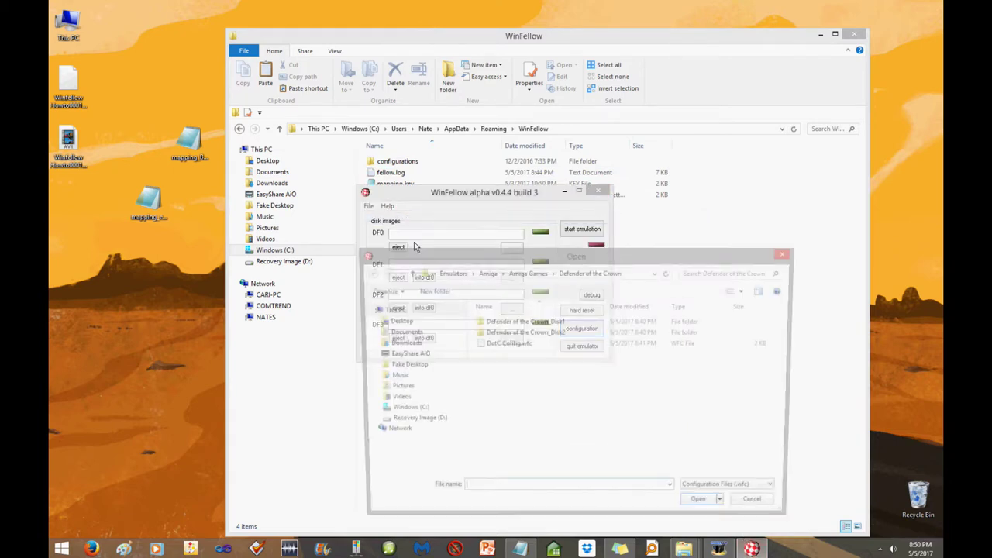
{"action": "left_click", "coordinate": [487, 273]}
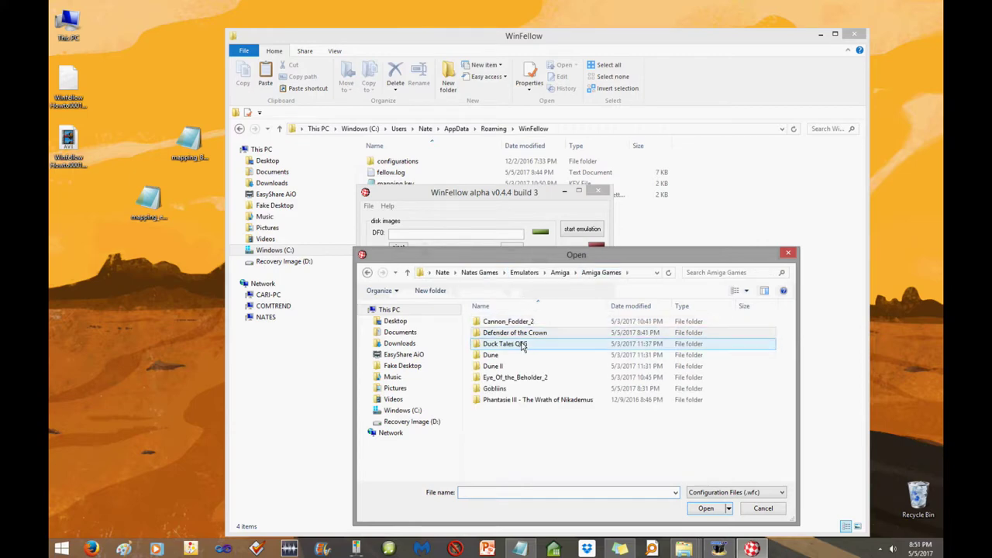
{"action": "double_click", "coordinate": [516, 343]}
{"action": "double_click", "coordinate": [530, 348]}
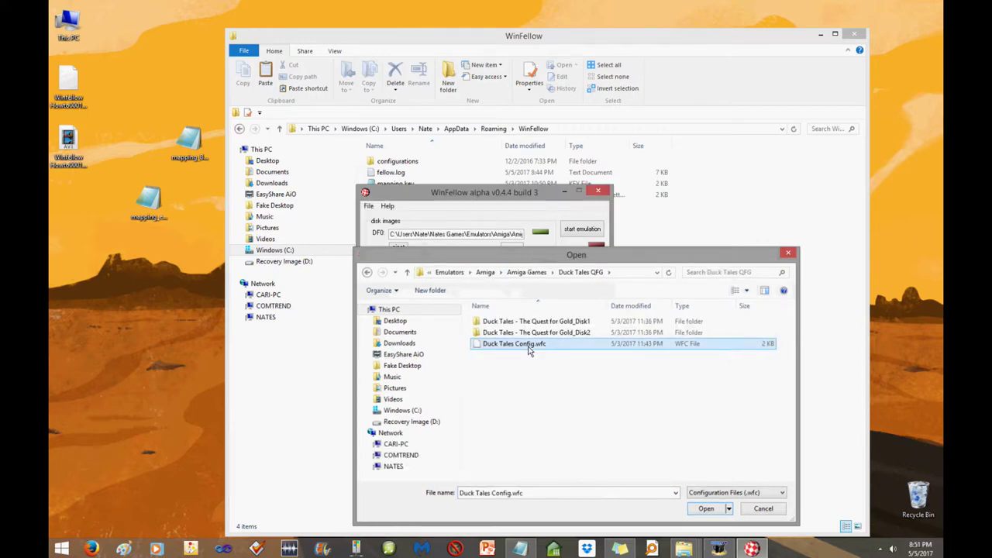
Check the display settings of the Duck Tales configuration without changing them and start the emulation.
{"action": "left_click", "coordinate": [592, 333]}
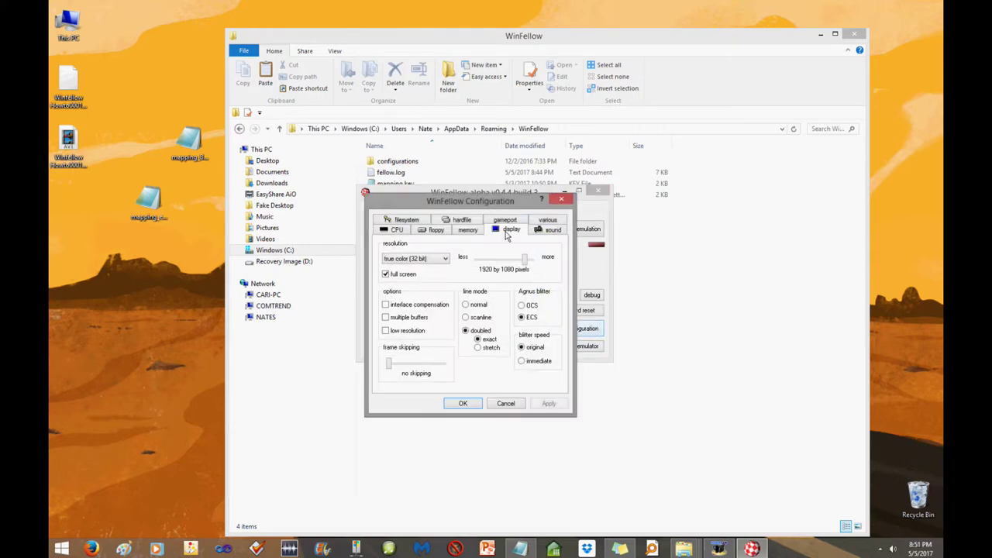
{"action": "left_click", "coordinate": [502, 404]}
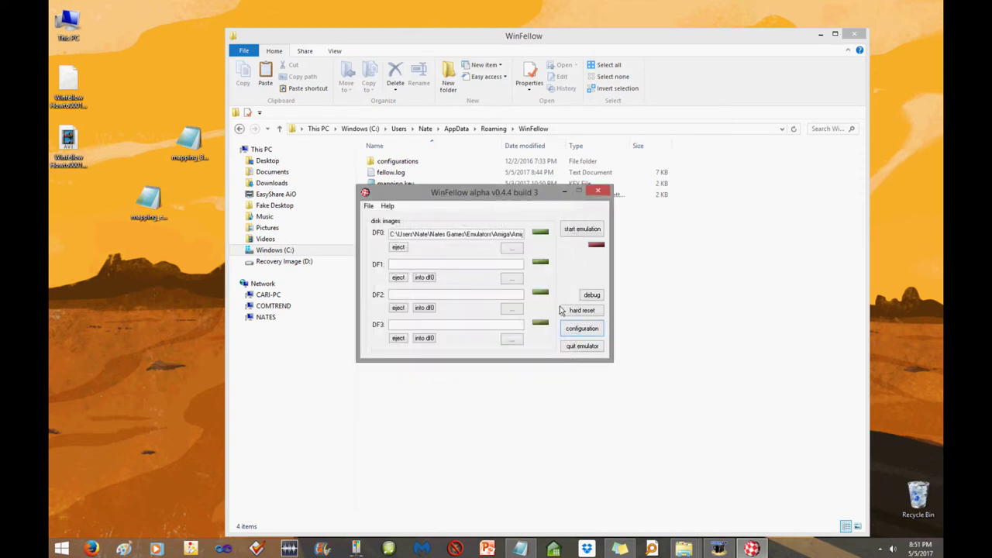
{"action": "left_click", "coordinate": [581, 229]}
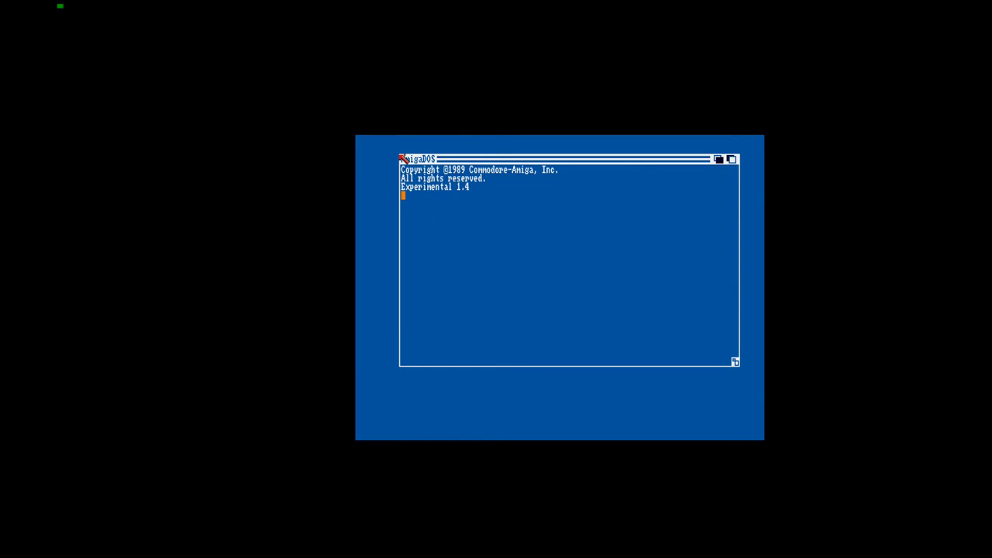